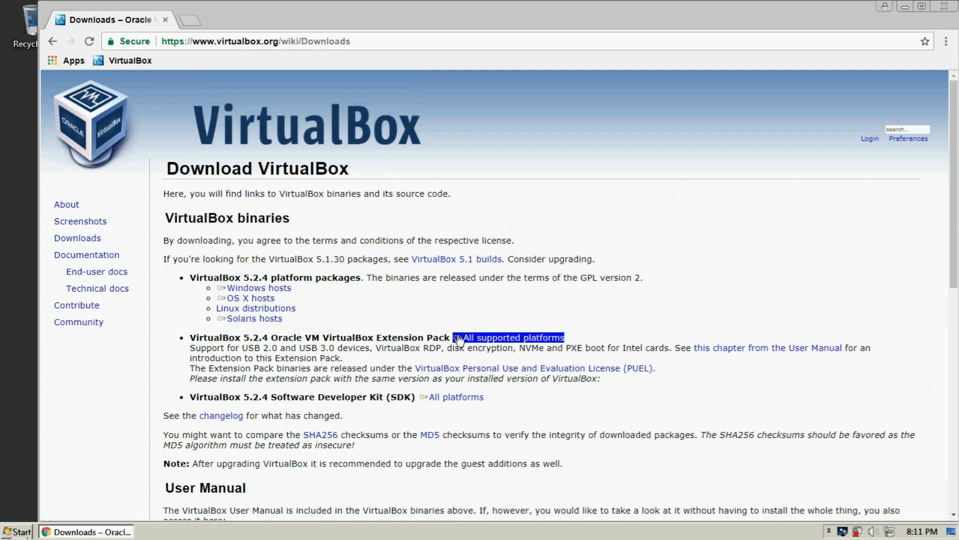
# Step: Download the VirtualBox 5.2.4 Windows hosts installer, VirtualBox-5.2.4-119785-Win.exe, to the Desktop
pyautogui.click(282, 290)
pyautogui.click(93, 102)
pyautogui.click(97, 88)
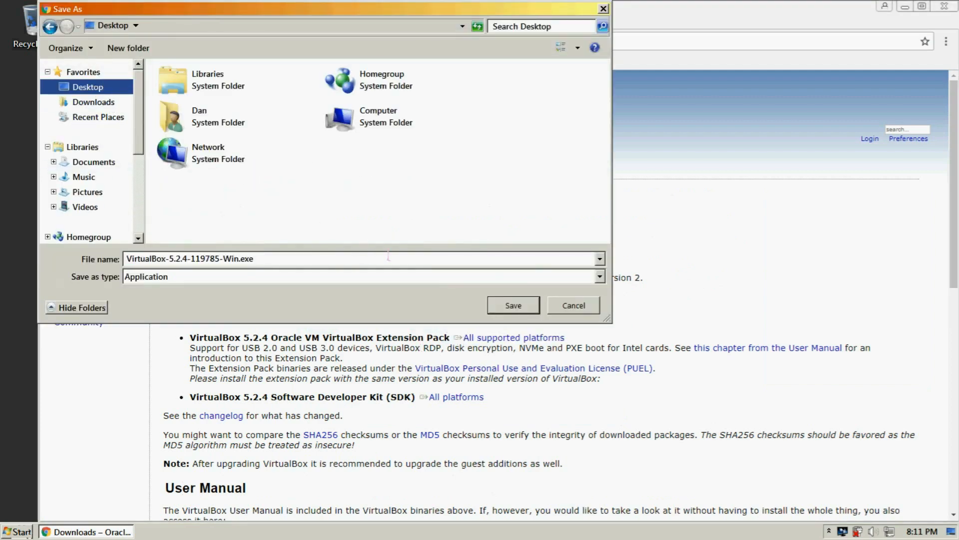
pyautogui.click(500, 309)
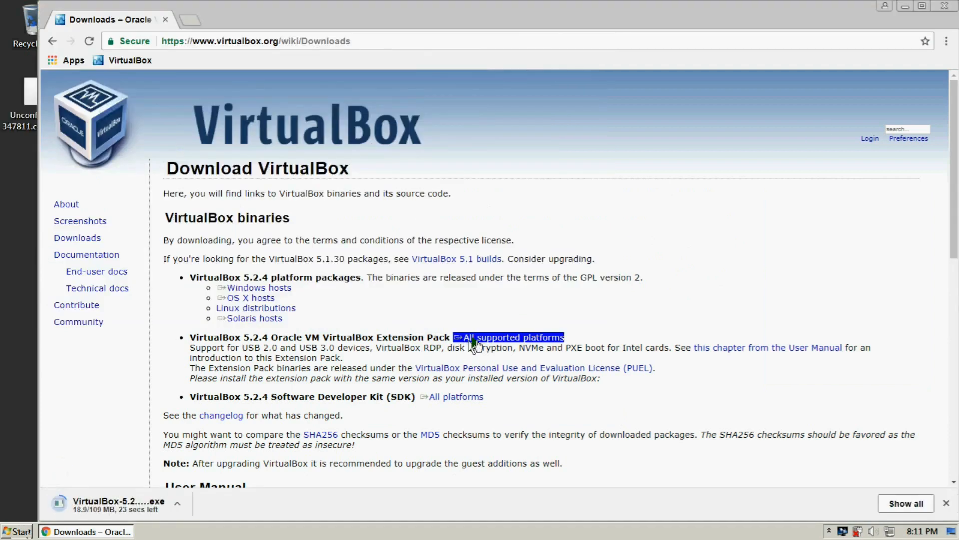
# Step: Download the VirtualBox 5.2.4 Extension Pack for all supported platforms to the Desktop and close the browser
pyautogui.click(493, 338)
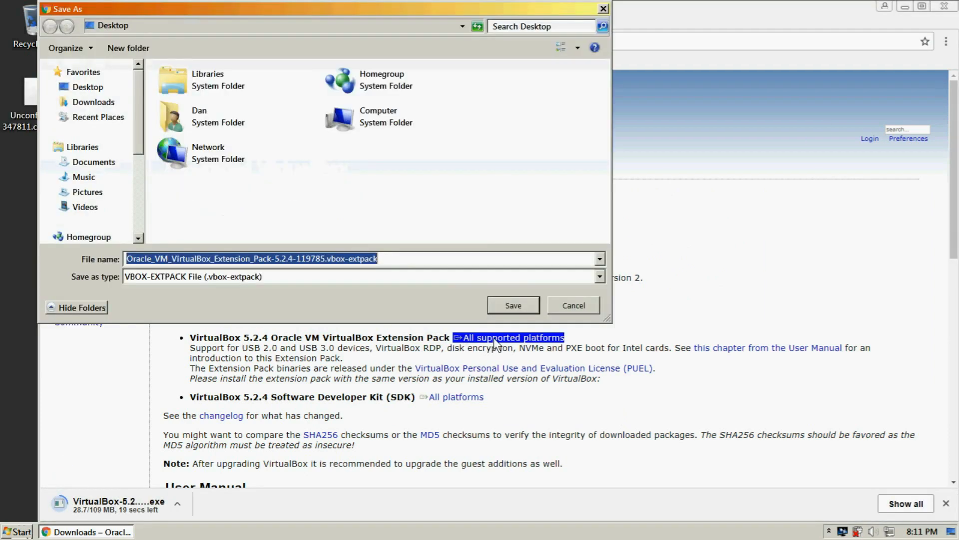
pyautogui.click(504, 303)
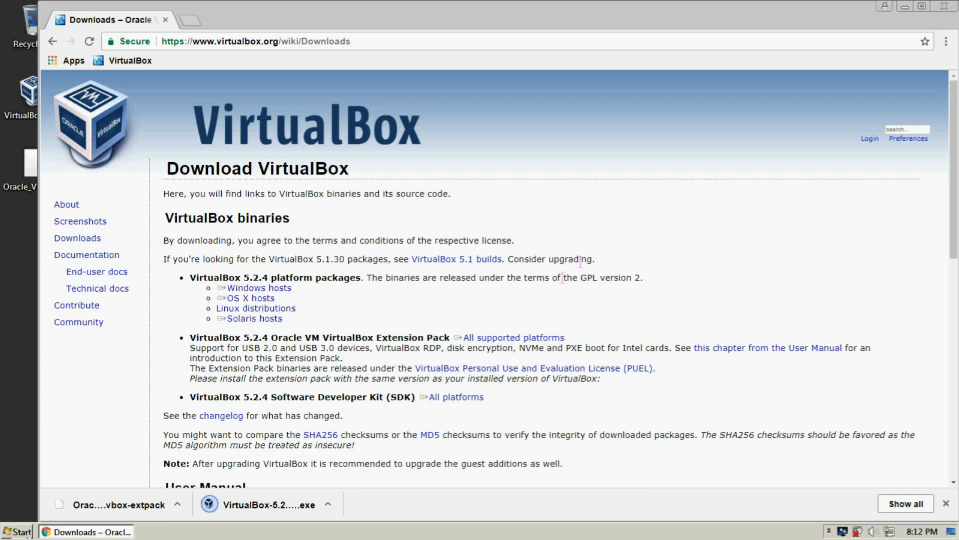
pyautogui.click(944, 7)
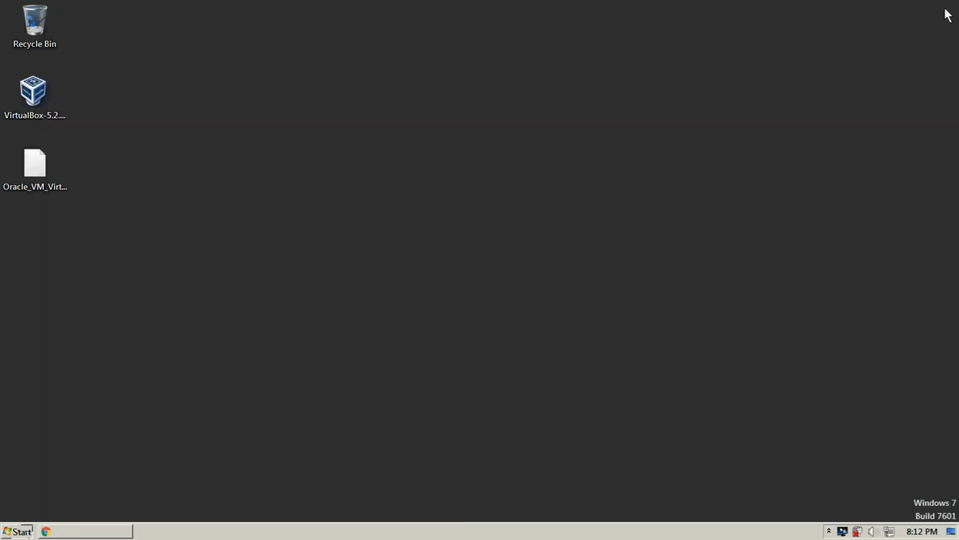
# Step: Paste the Win7-Pro.iso file onto the desktop and select the installer, extension pack and ISO files one after another
pyautogui.rightClick(43, 265)
pyautogui.click(80, 322)
pyautogui.click(34, 96)
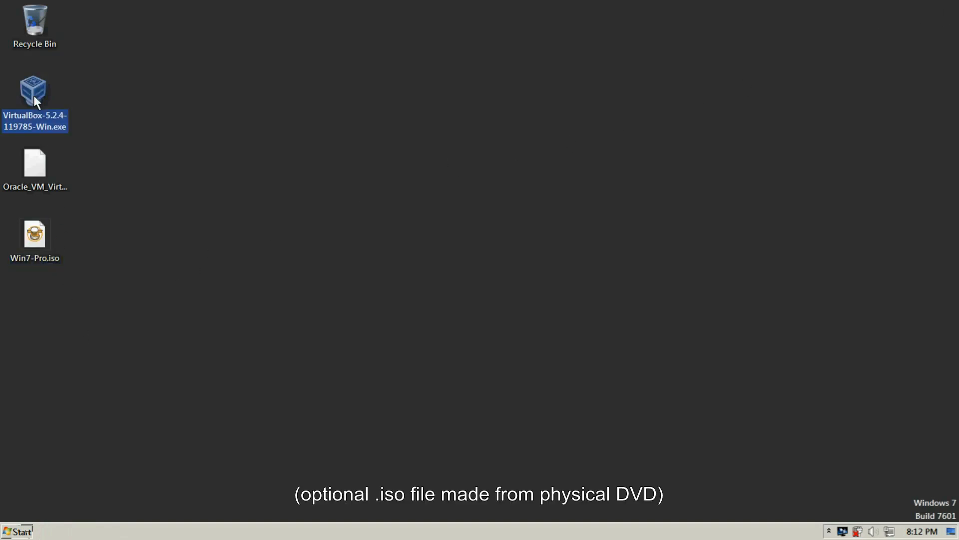
pyautogui.click(42, 174)
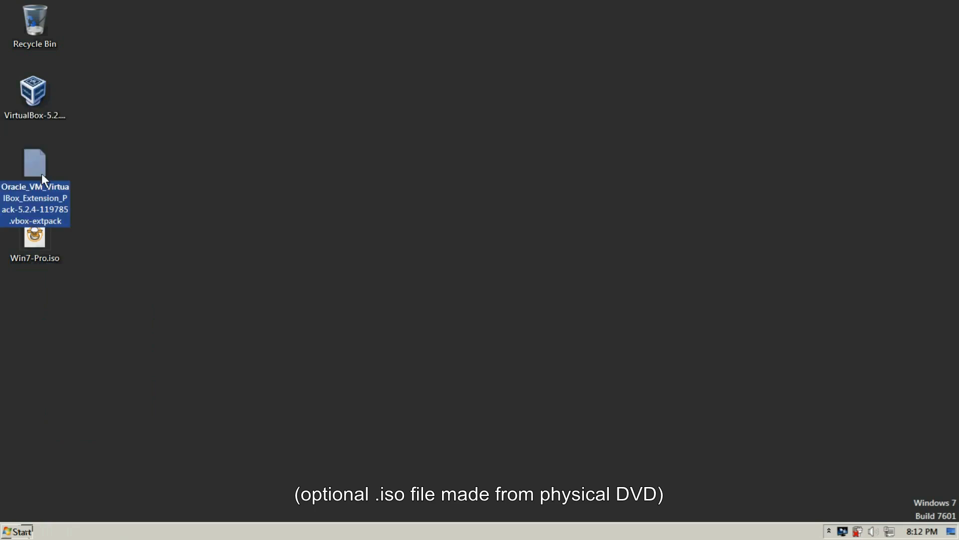
pyautogui.click(34, 245)
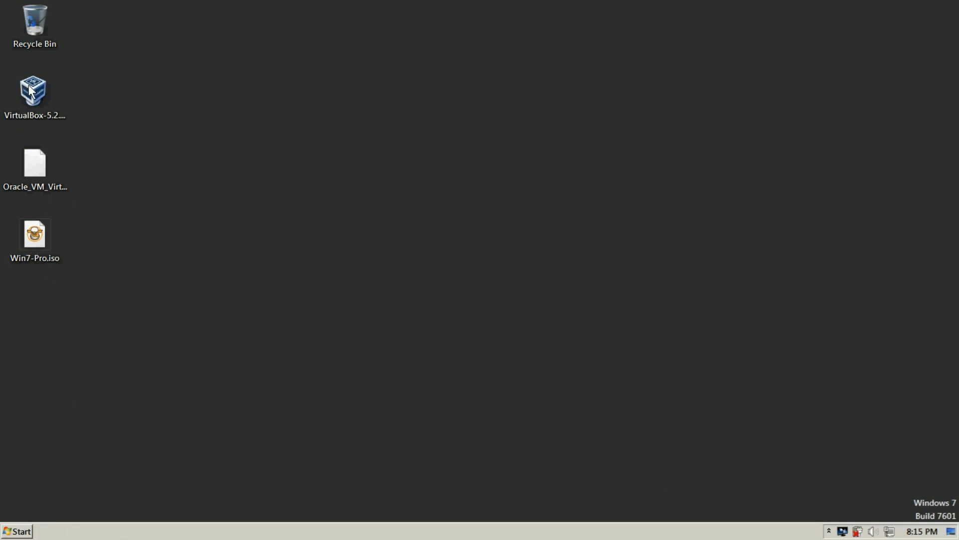
# Step: Run VirtualBox-5.2.4-119785-Win.exe from the desktop and accept the default features plus start menu and desktop shortcut options
pyautogui.click(30, 89)
pyautogui.doubleClick(30, 90)
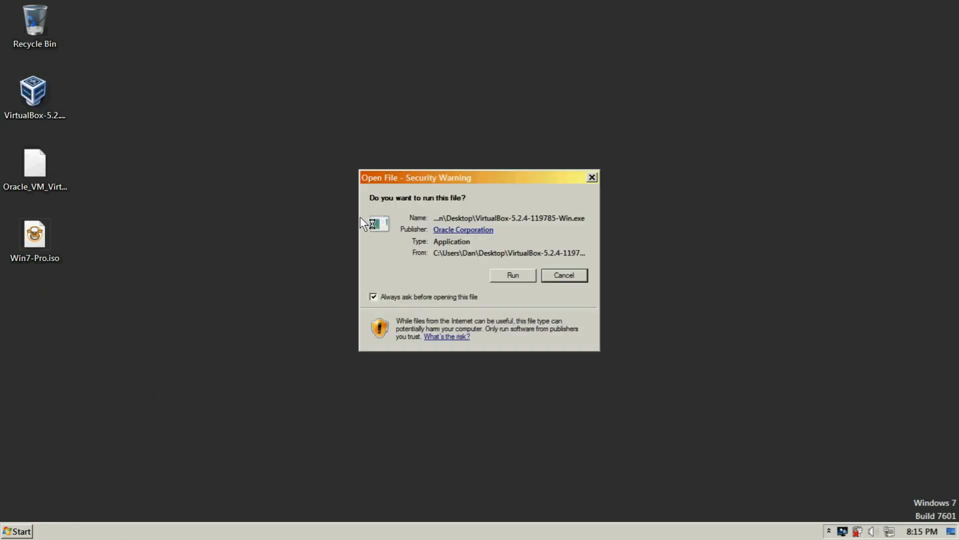
pyautogui.click(523, 274)
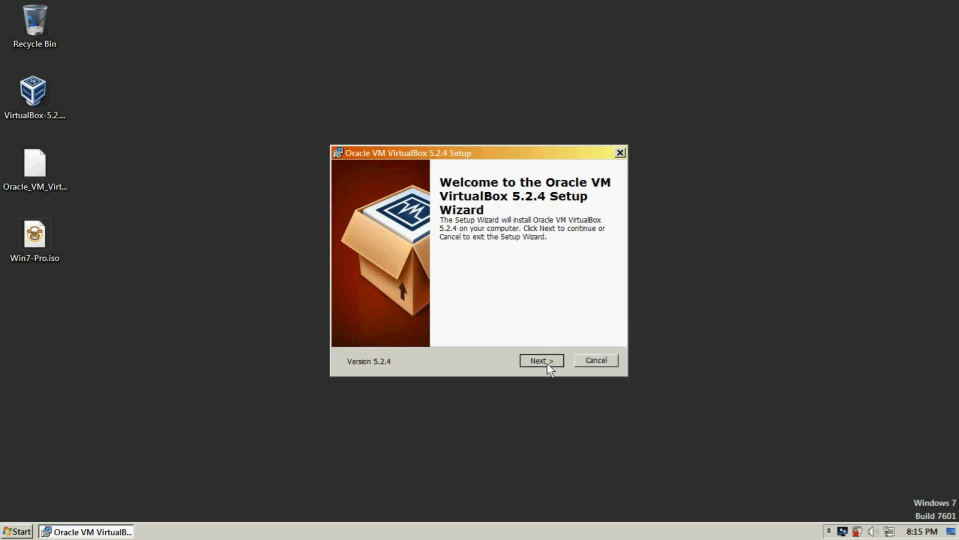
pyautogui.click(548, 362)
pyautogui.click(548, 360)
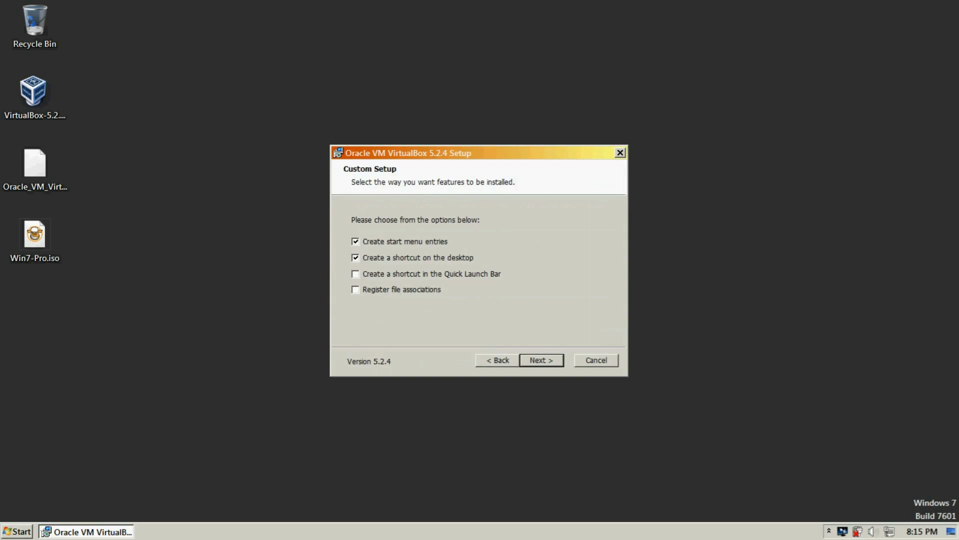
pyautogui.click(532, 359)
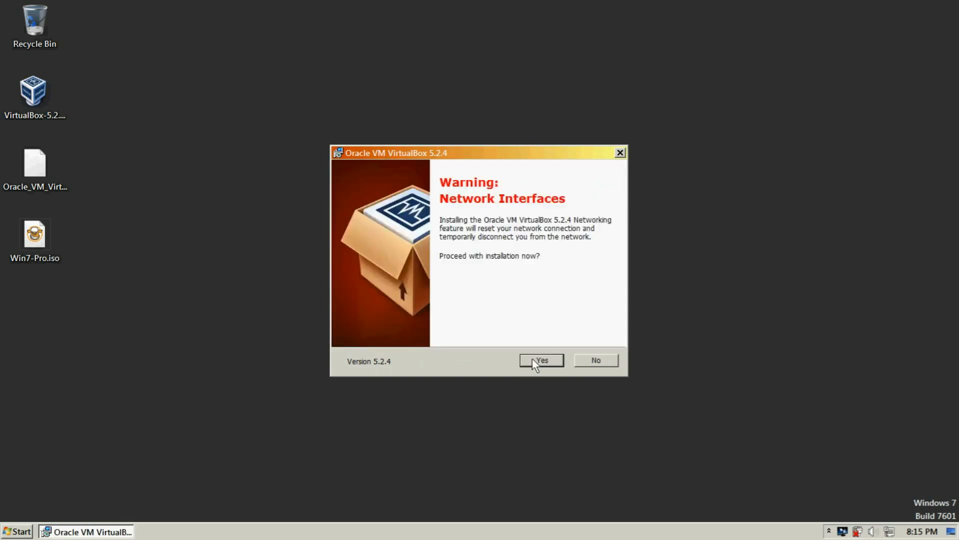
# Step: Install VirtualBox despite the network reset, always trusting Oracle Corporation device software, and finish setup with VirtualBox set to start
pyautogui.click(532, 358)
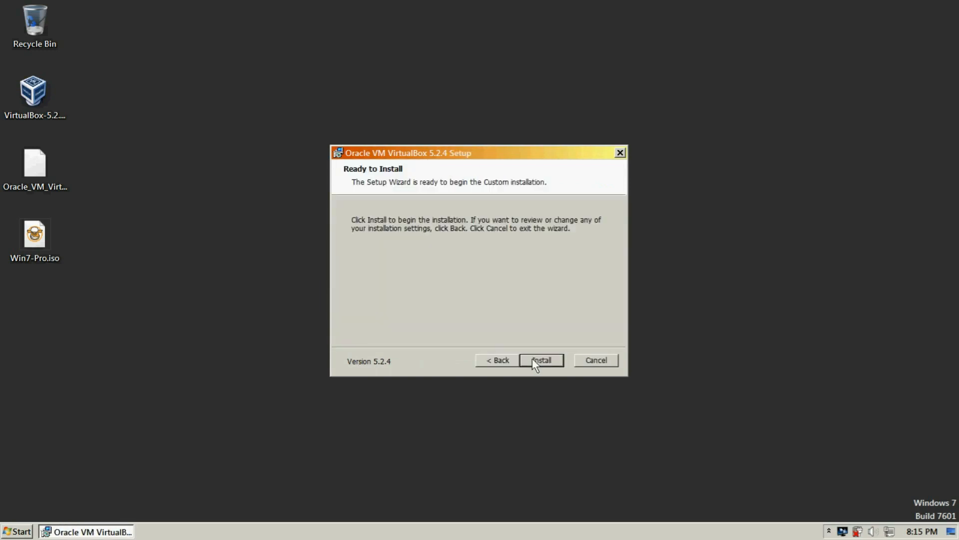
pyautogui.click(532, 359)
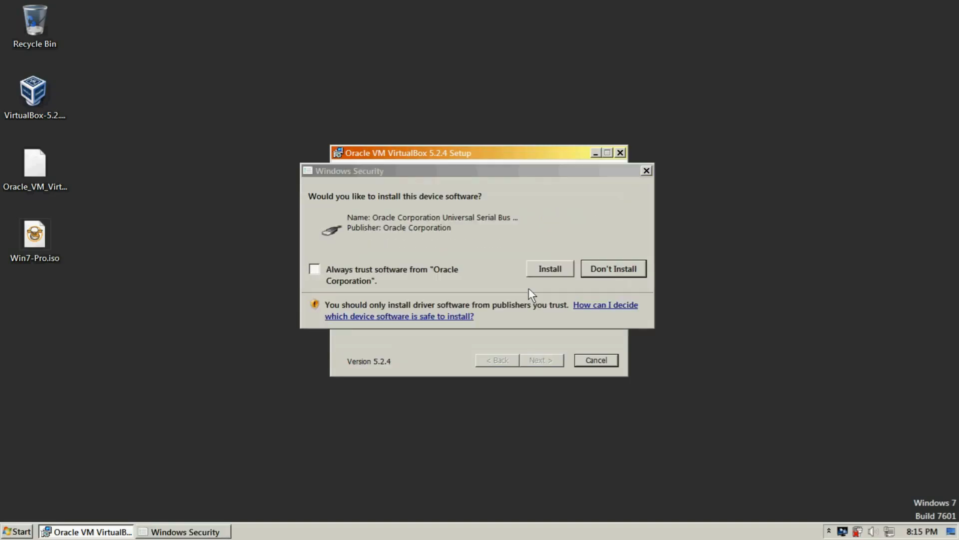
pyautogui.click(319, 270)
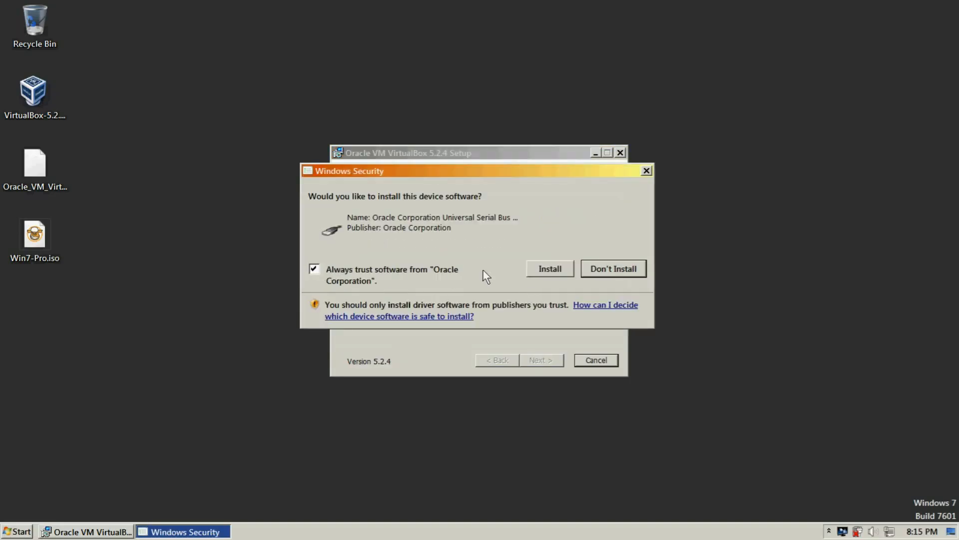
pyautogui.click(548, 268)
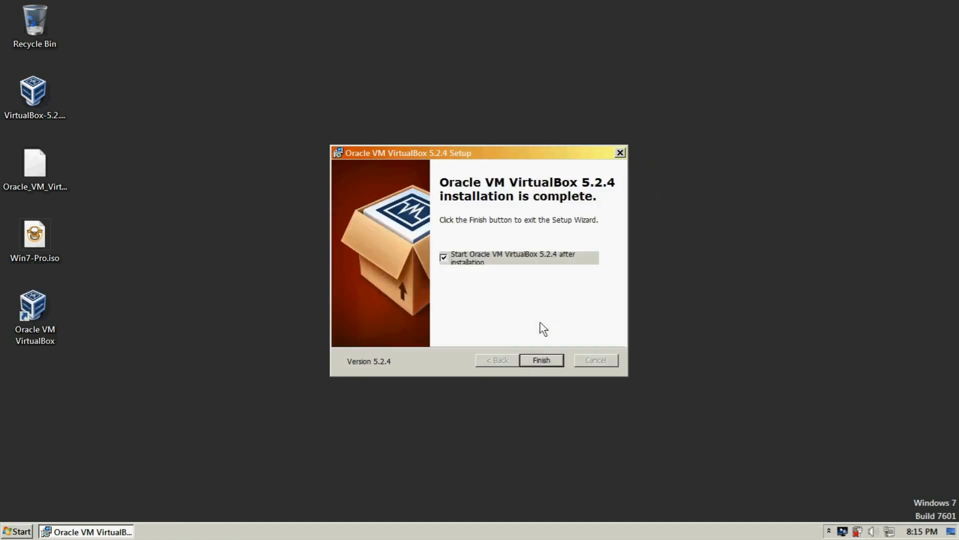
pyautogui.click(536, 361)
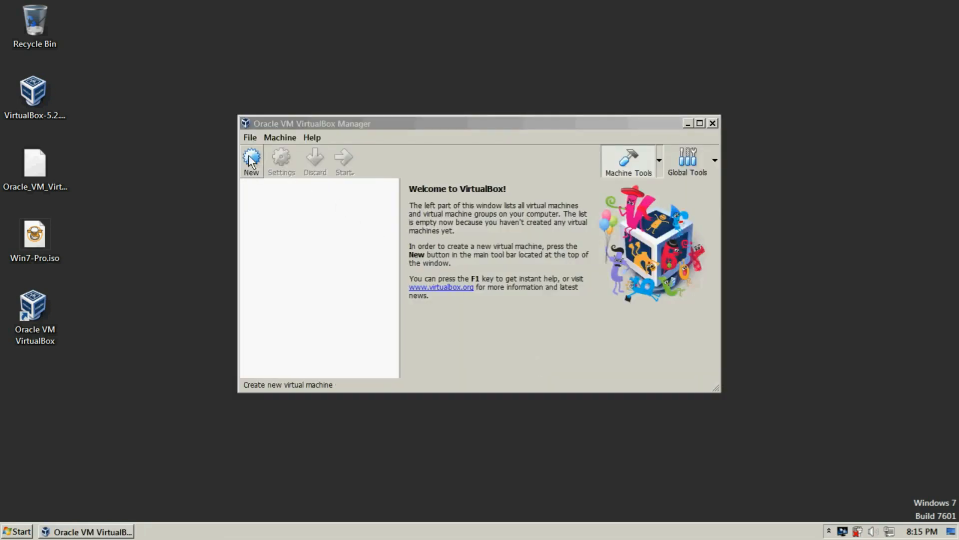
# Step: In the VirtualBox extension preferences, choose the Oracle VM VirtualBox Extension Pack 5.2.4-119785 file on the Desktop as the package to add
pyautogui.click(250, 137)
pyautogui.click(287, 158)
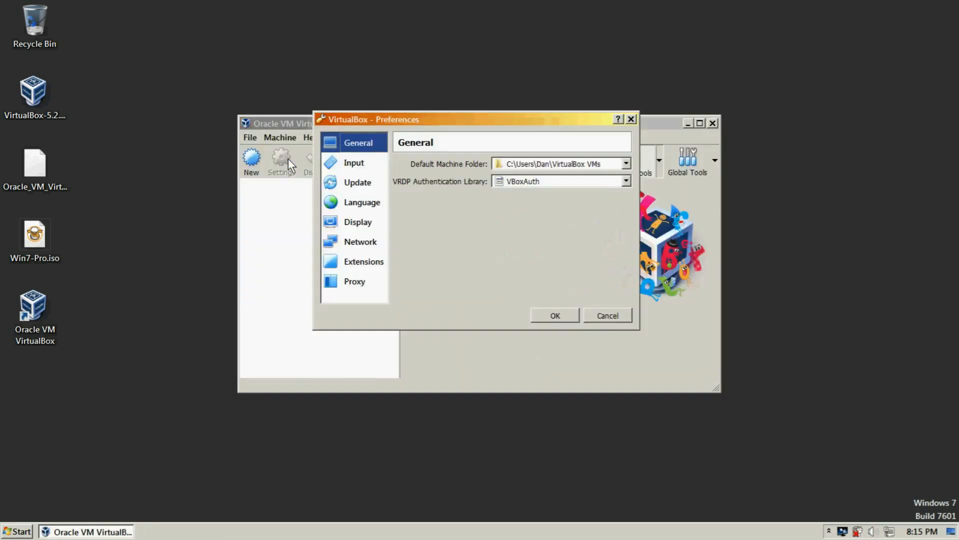
pyautogui.click(356, 262)
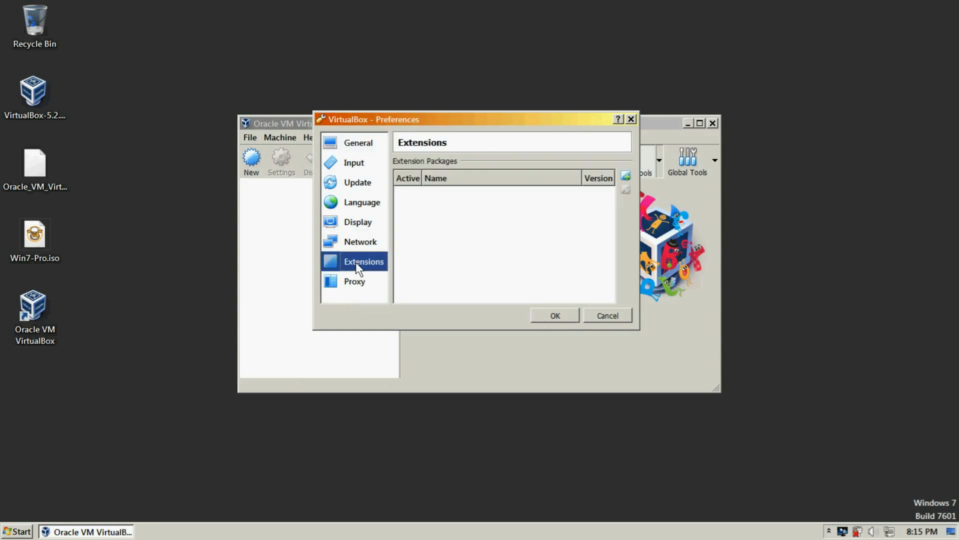
pyautogui.click(625, 180)
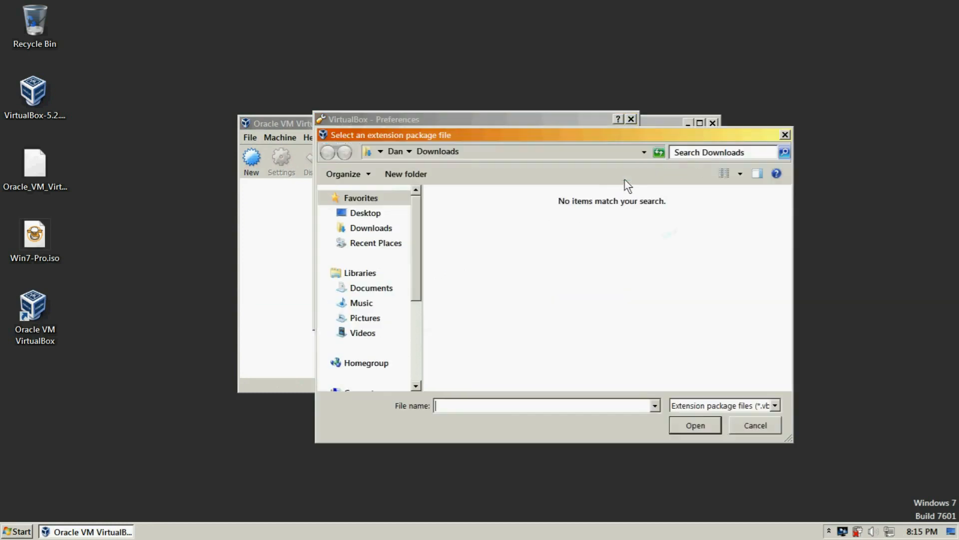
pyautogui.click(365, 214)
pyautogui.click(660, 288)
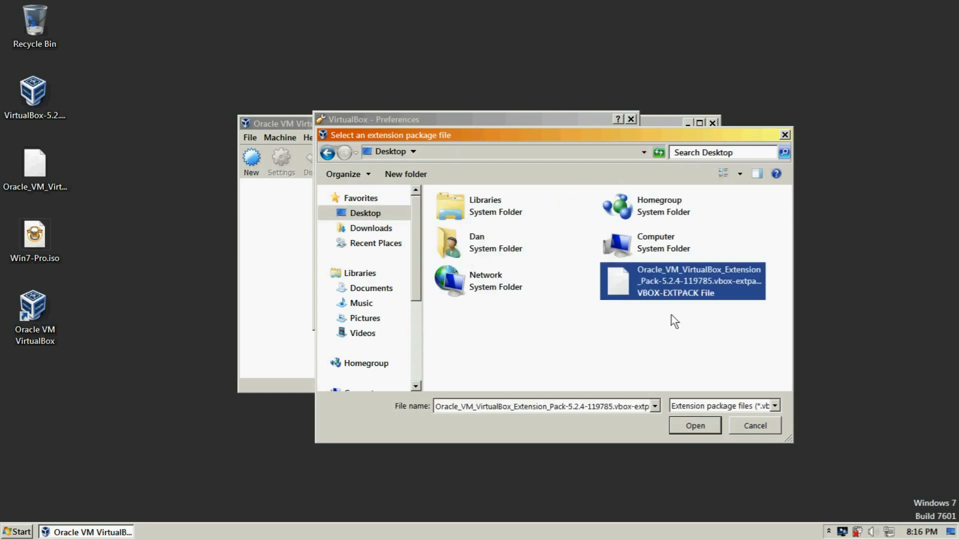
pyautogui.click(689, 420)
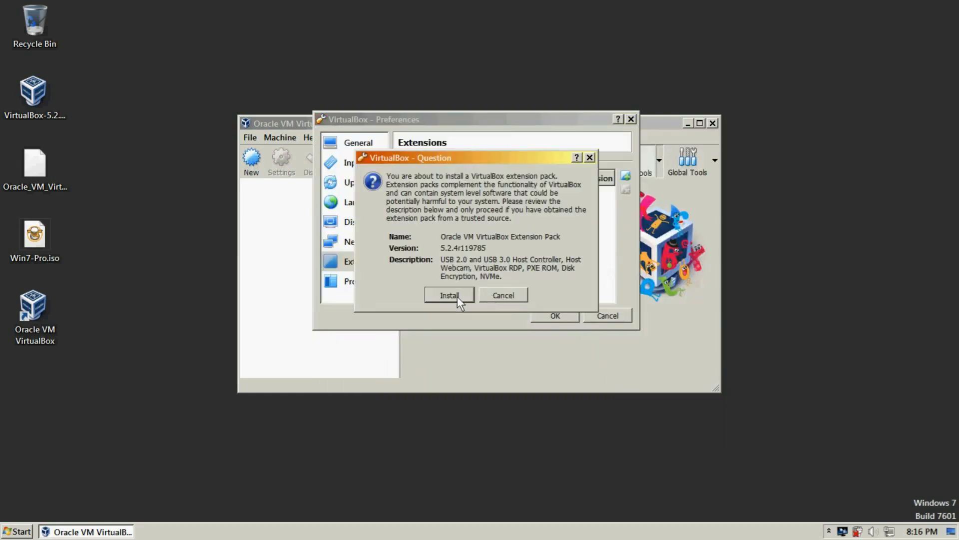
# Step: Install the selected extension pack, reading through its license to the end and agreeing to it
pyautogui.click(457, 295)
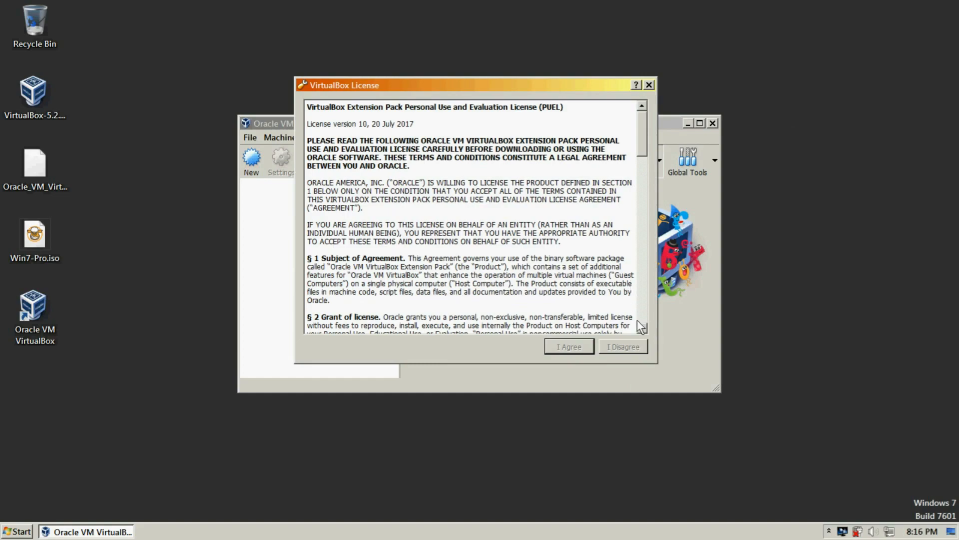
pyautogui.scroll(-15, 641, 317)
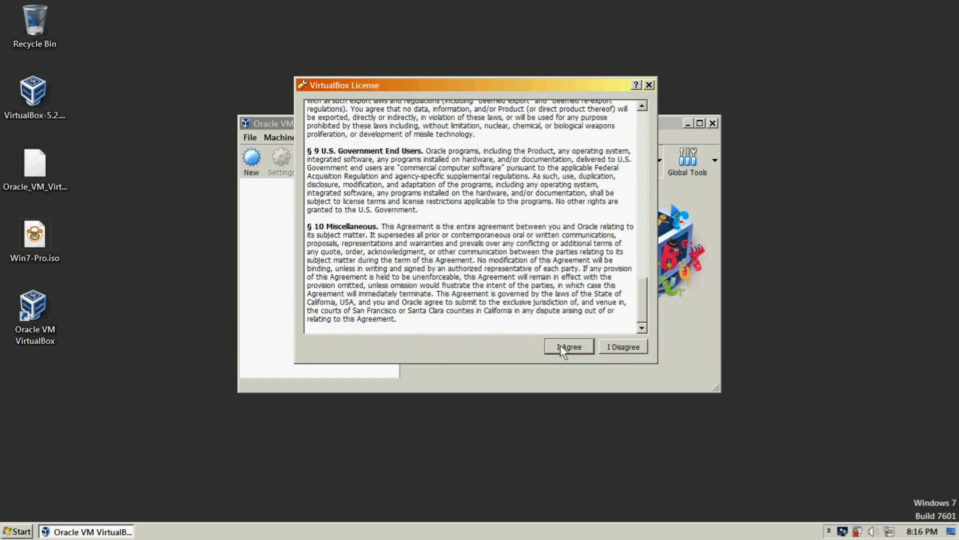
pyautogui.click(560, 345)
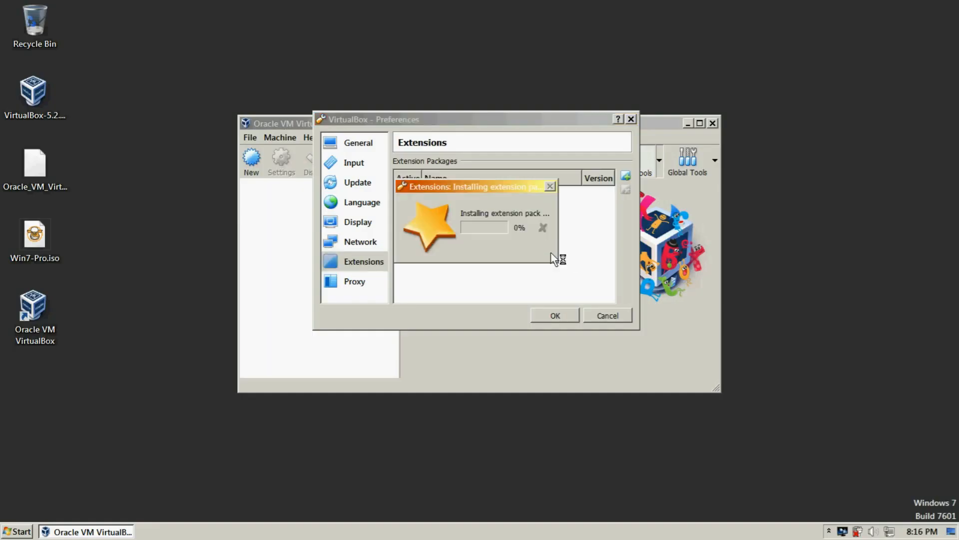
pyautogui.click(477, 252)
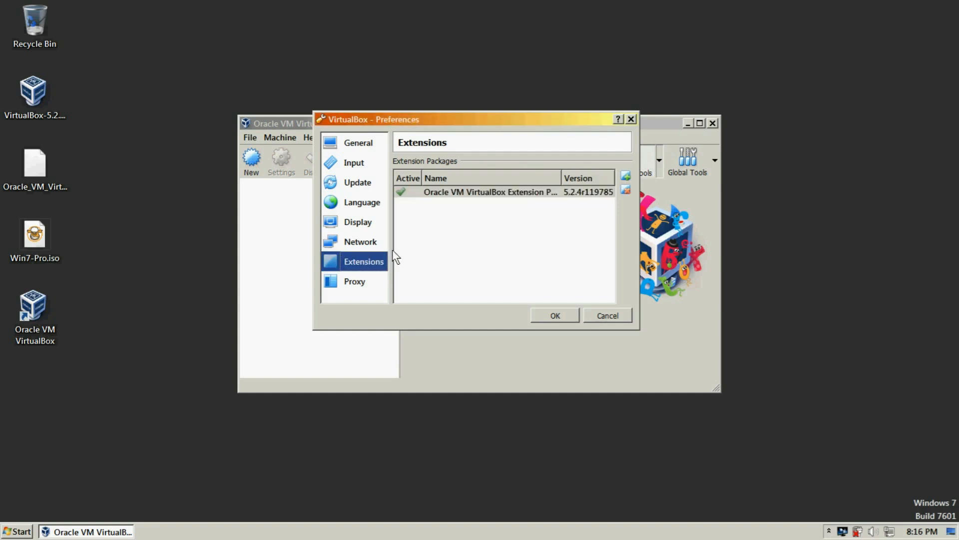
# Step: Turn off Check for Updates in the update preferences and go to the general preferences
pyautogui.click(352, 184)
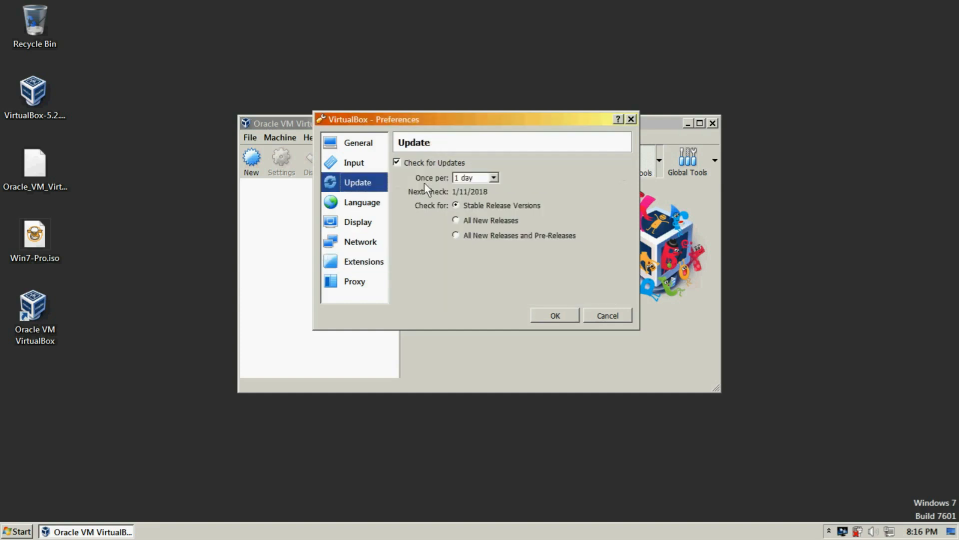
pyautogui.click(408, 159)
pyautogui.click(348, 148)
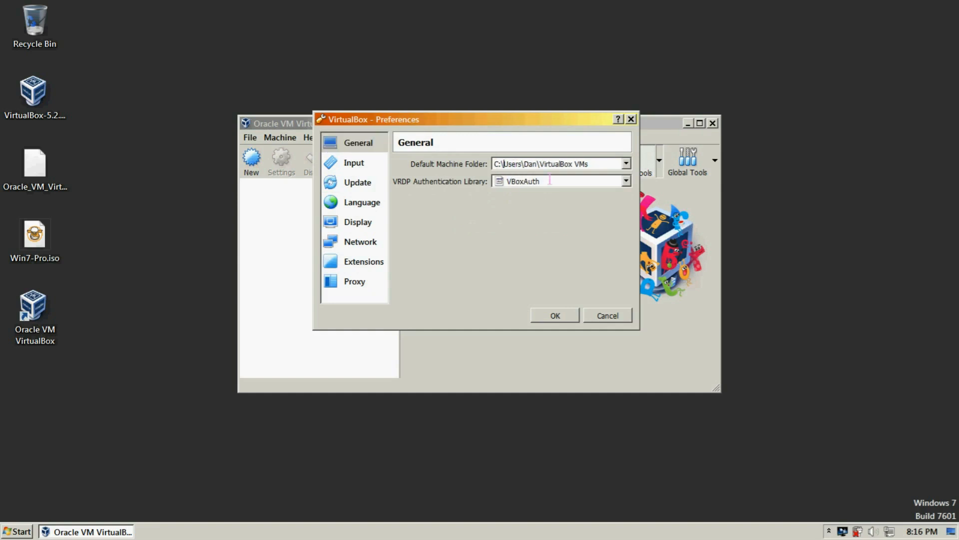
pyautogui.click(626, 163)
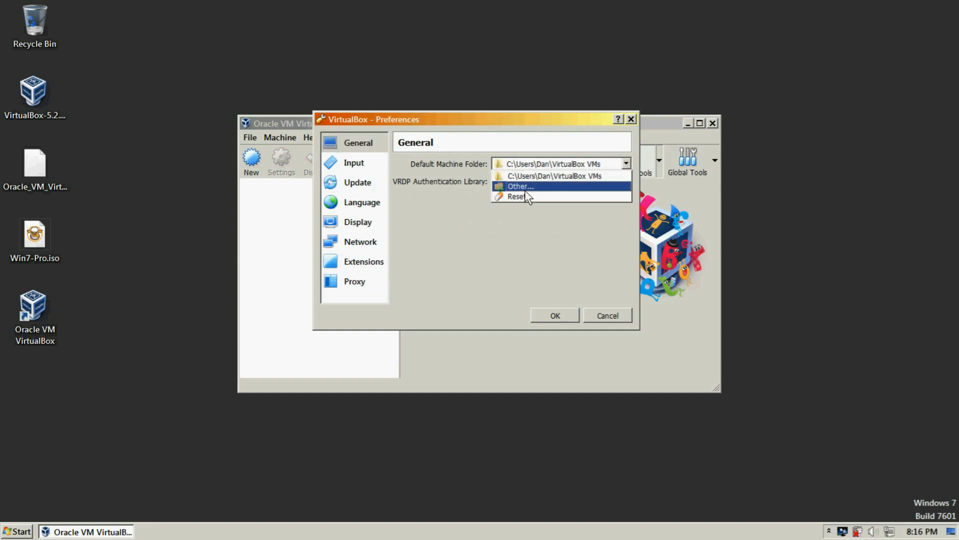
pyautogui.click(524, 187)
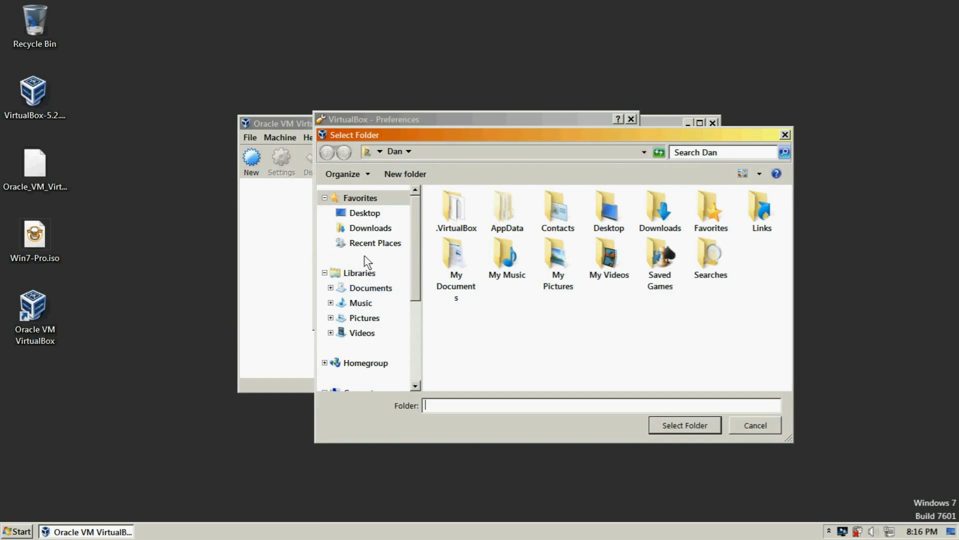
pyautogui.scroll(-3, 366, 260)
pyautogui.click(360, 280)
pyautogui.click(752, 424)
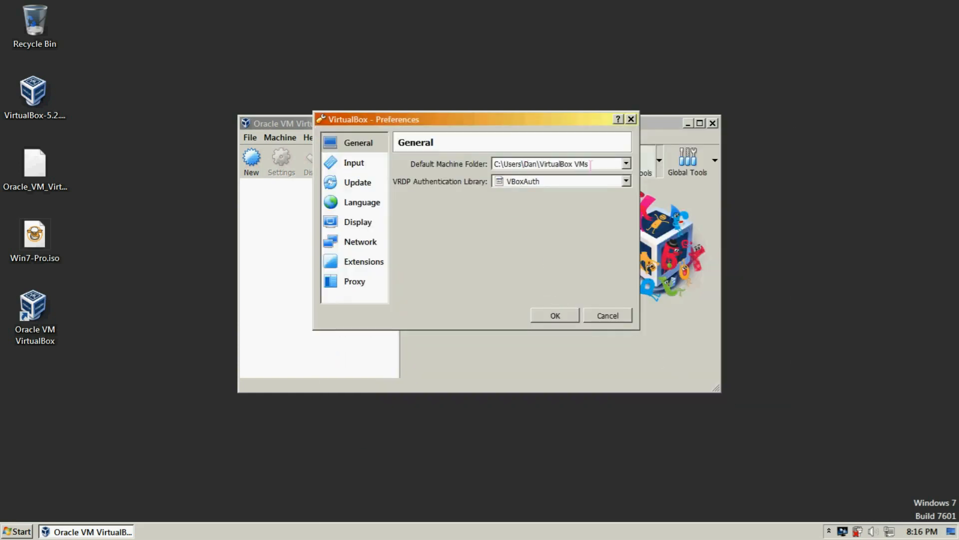
# Step: Set the default machine folder to D:\VM, accept the preferences and close VirtualBox Manager
pyautogui.moveTo(592, 165); pyautogui.dragTo(460, 169)
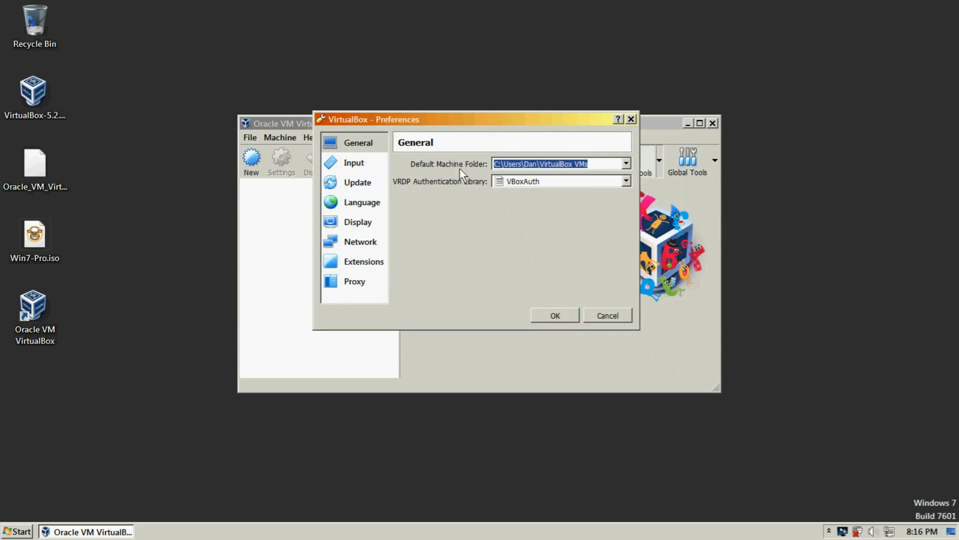
pyautogui.write('D:\\VM')
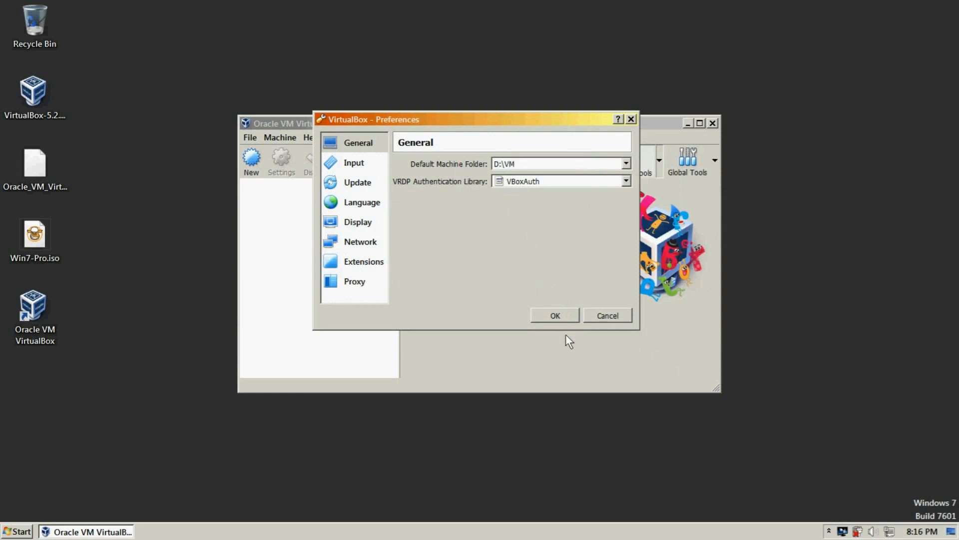
pyautogui.click(556, 315)
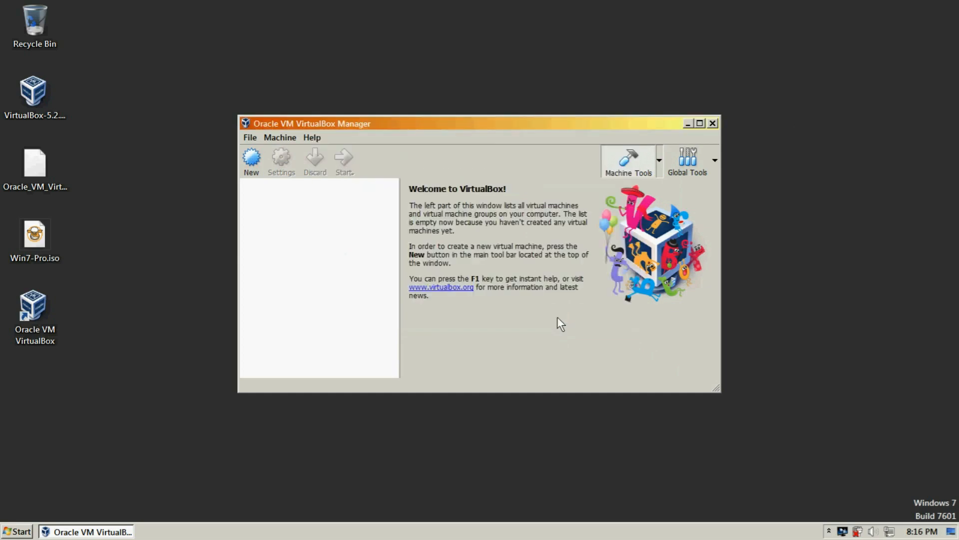
pyautogui.click(714, 123)
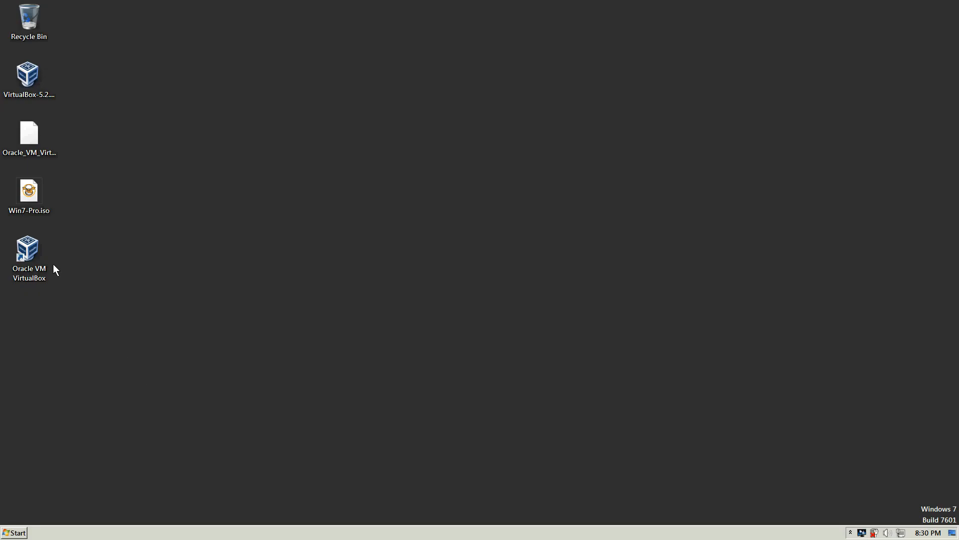
# Step: Open VirtualBox and start a new virtual machine named Windows 7 Pro, with the version Windows 7 (32-bit)
pyautogui.doubleClick(34, 248)
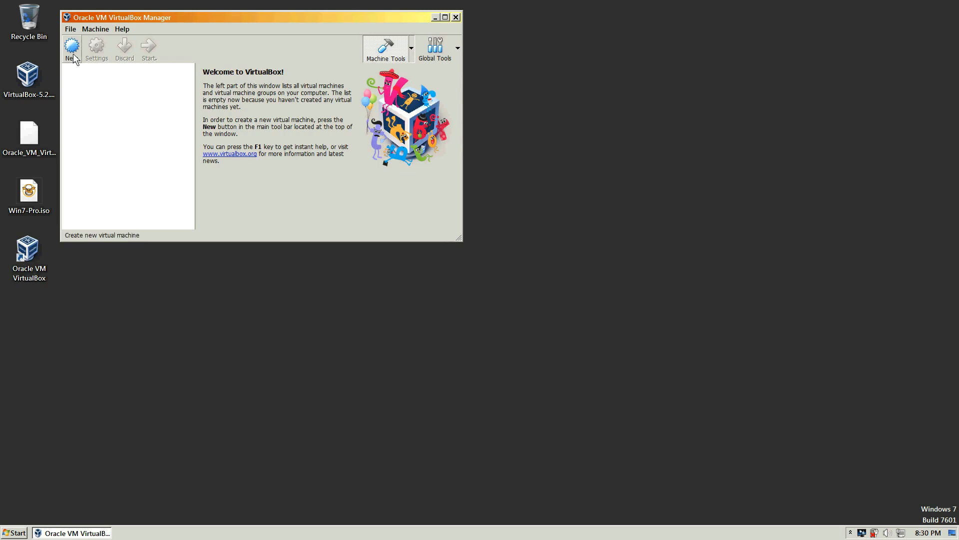
pyautogui.click(73, 56)
pyautogui.write('W')
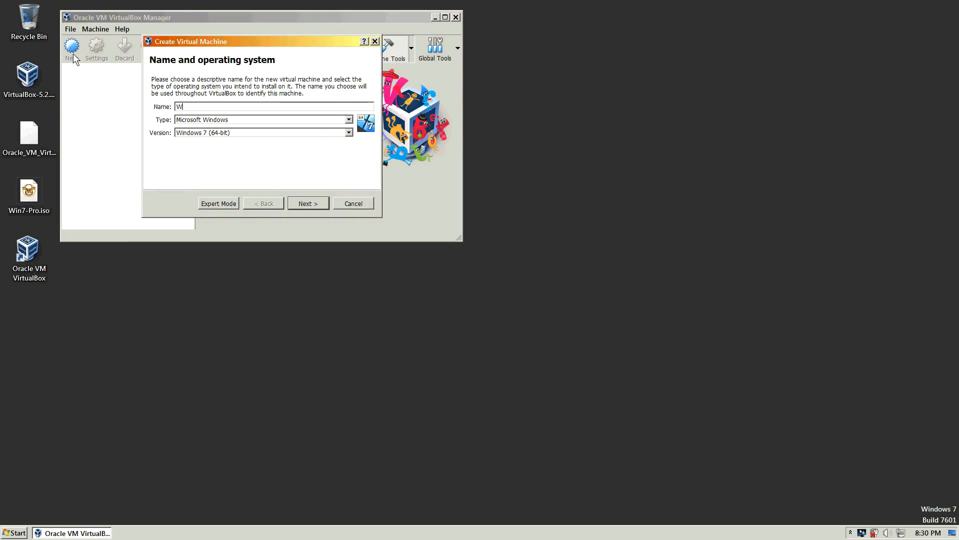
pyautogui.write('indows 7 Pro')
pyautogui.click(348, 133)
pyautogui.click(263, 199)
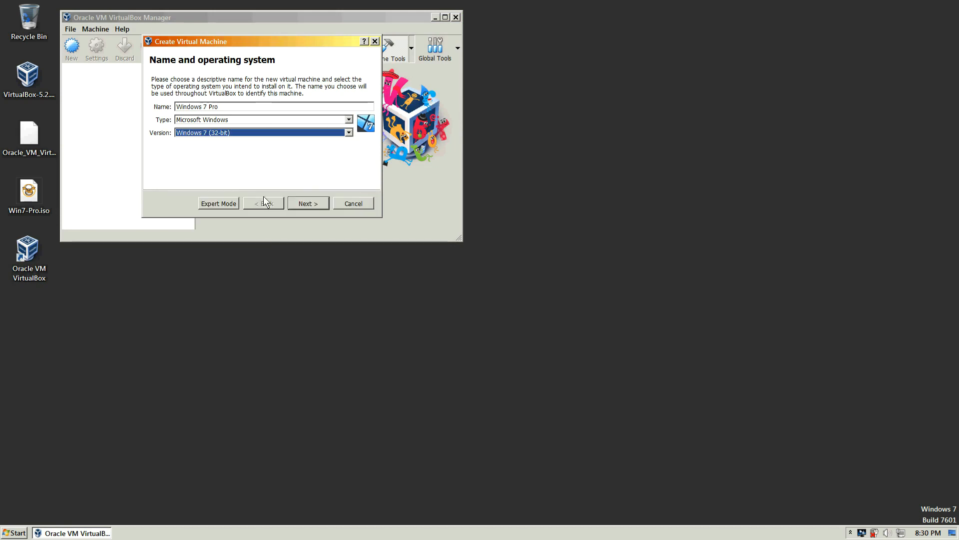
pyautogui.click(300, 205)
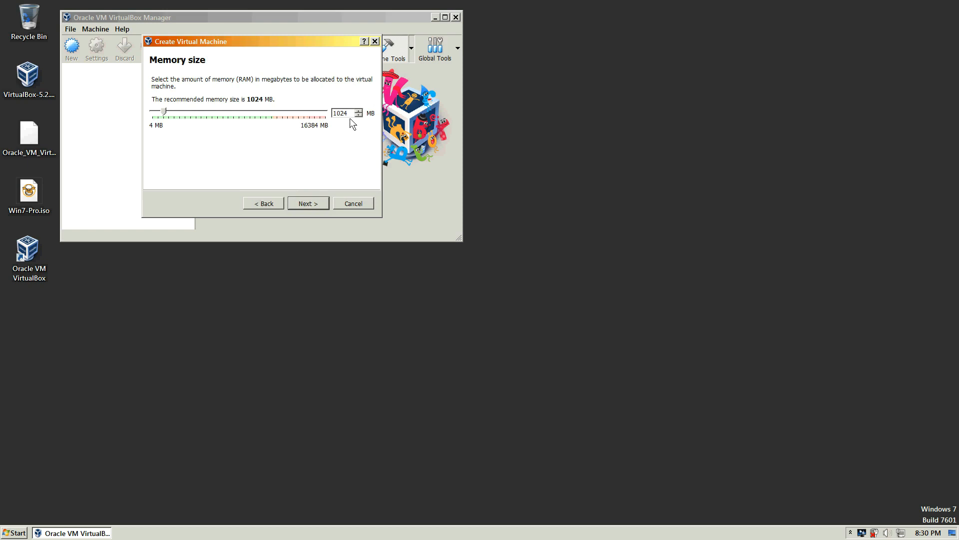
# Step: Set the new machine's memory size to 4096 MB and continue to the hard disk options
pyautogui.moveTo(349, 110); pyautogui.dragTo(298, 106)
pyautogui.write('4096')
pyautogui.click(309, 205)
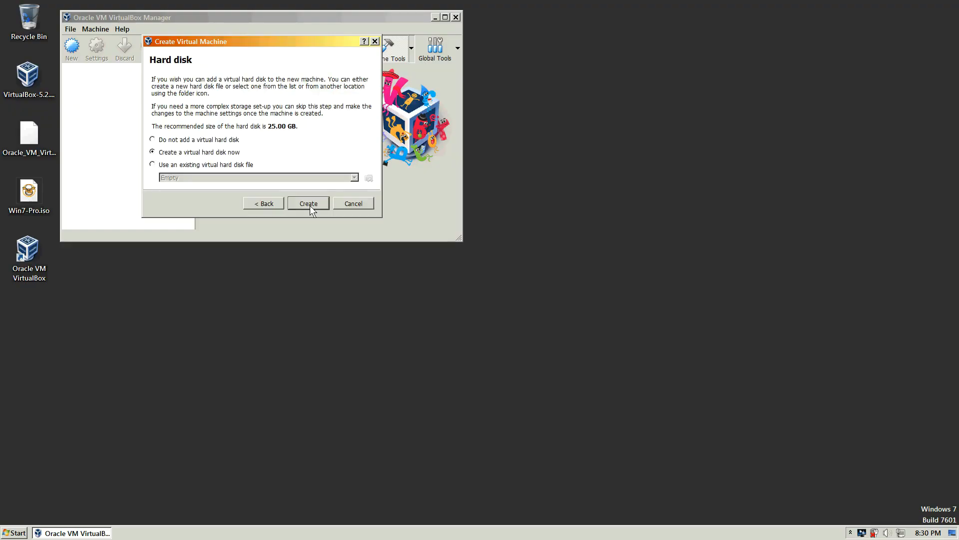
# Step: Create a dynamically allocated 25.00 GB VDI hard disk for the machine, stored as Windows 7 Pro.vdi directly in D:\VM
pyautogui.click(310, 205)
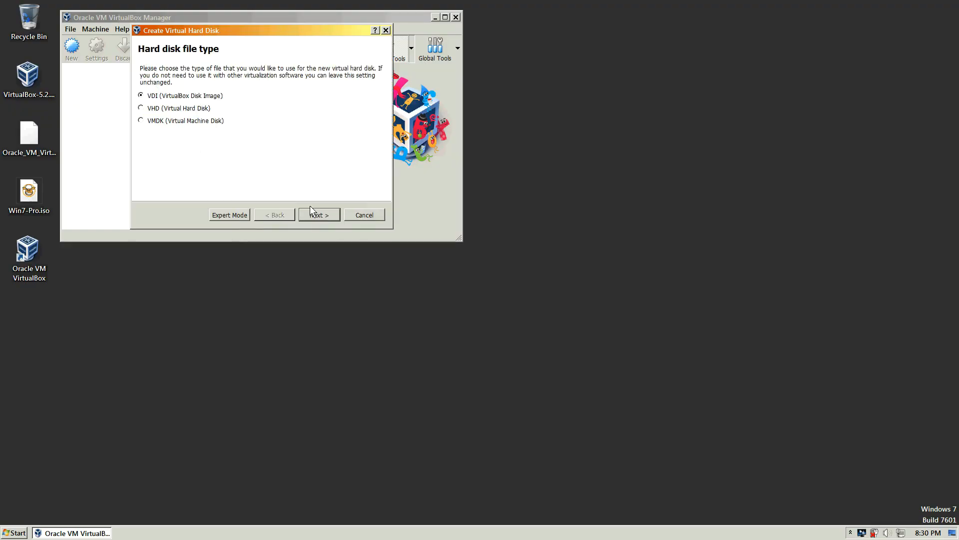
pyautogui.click(315, 214)
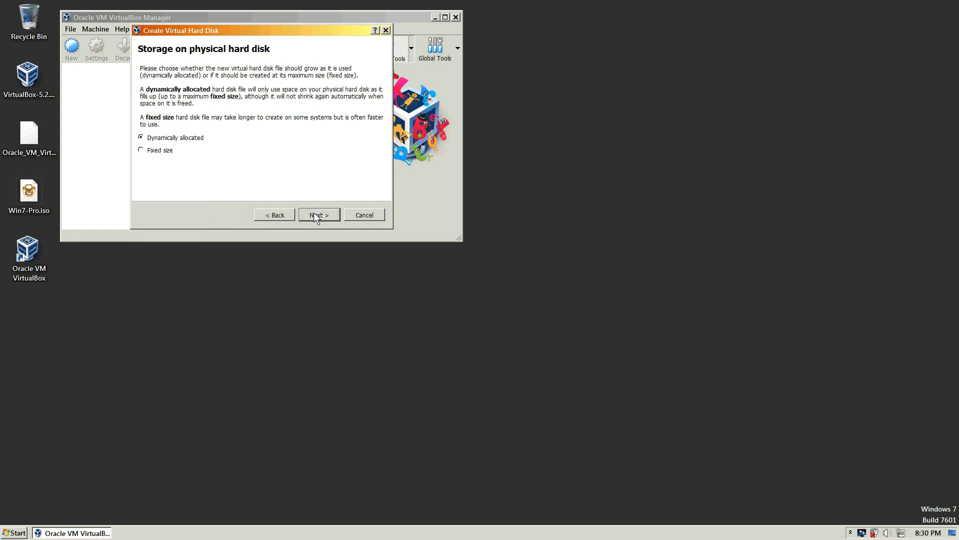
pyautogui.click(316, 215)
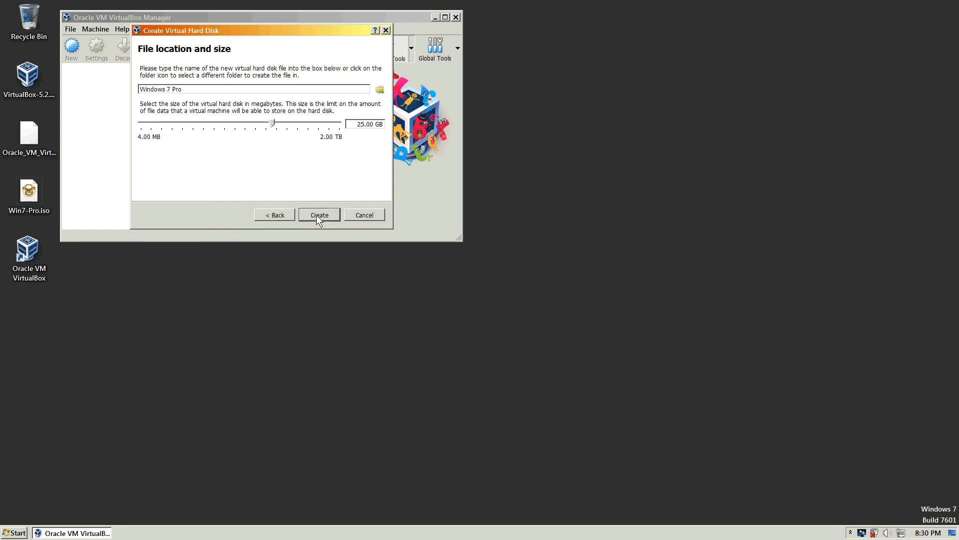
pyautogui.click(380, 90)
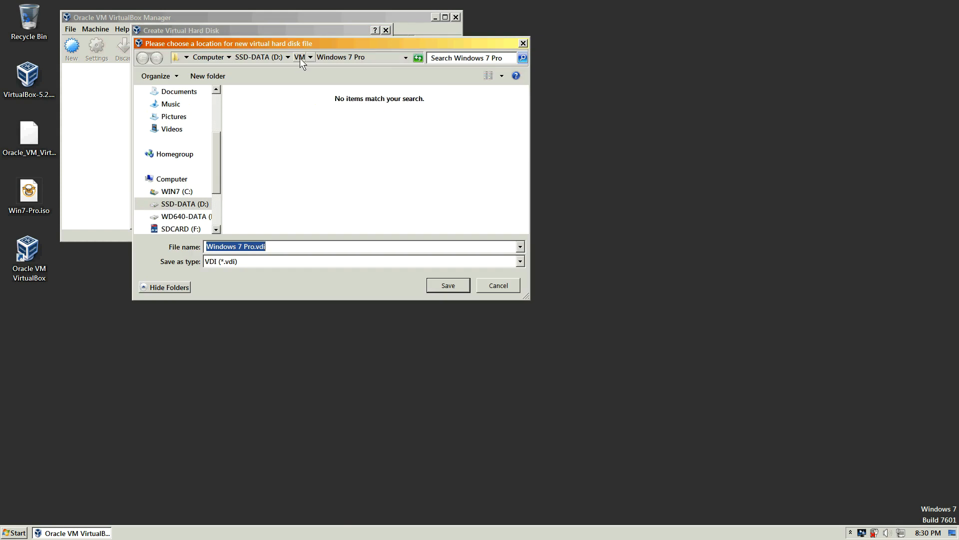
pyautogui.click(259, 57)
pyautogui.doubleClick(334, 186)
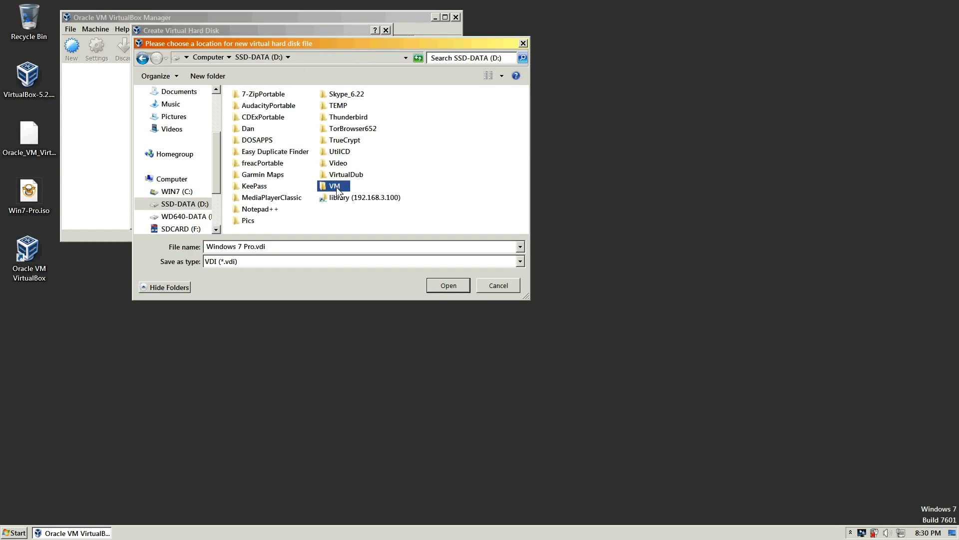
pyautogui.click(447, 288)
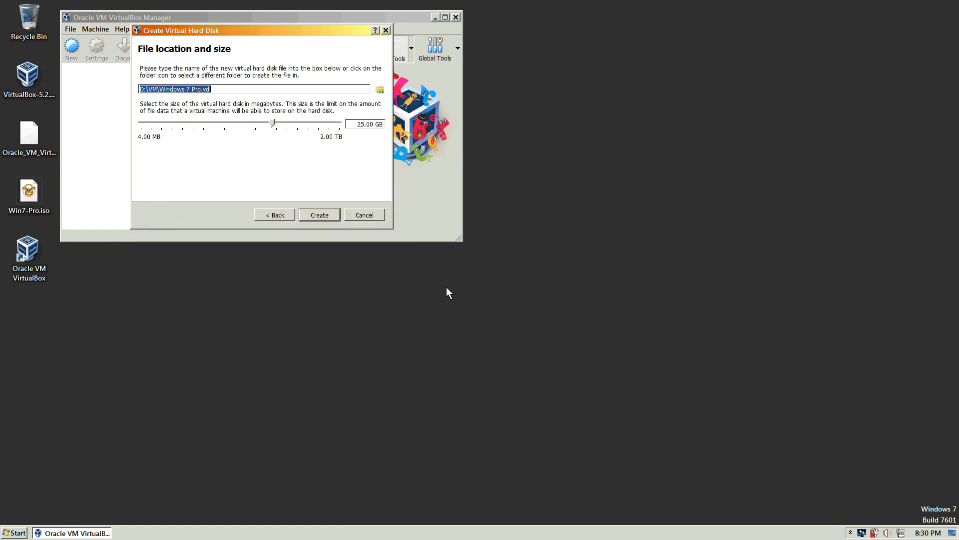
pyautogui.click(322, 213)
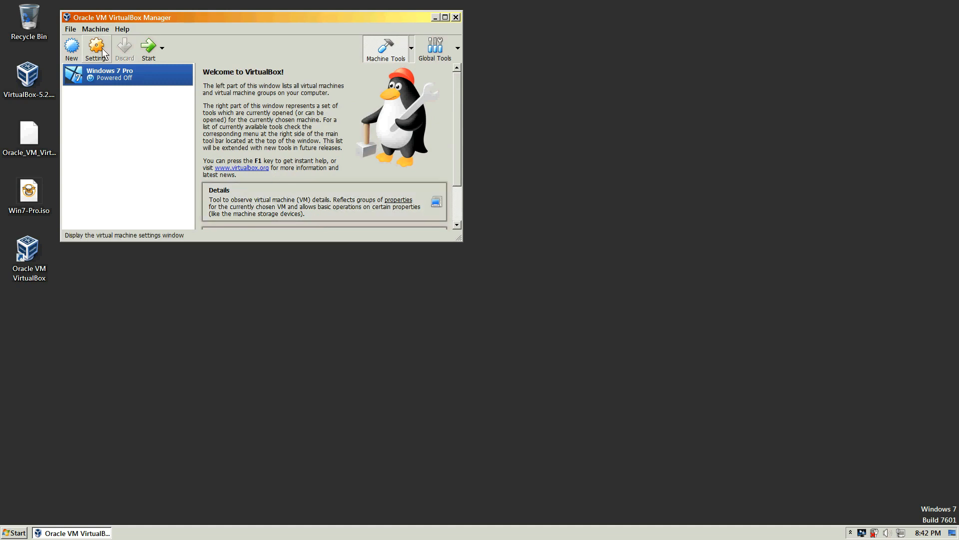
# Step: In the Windows 7 Pro system settings, set the pointing device to PS/2 Mouse and review the processor and acceleration options
pyautogui.click(102, 53)
pyautogui.click(135, 55)
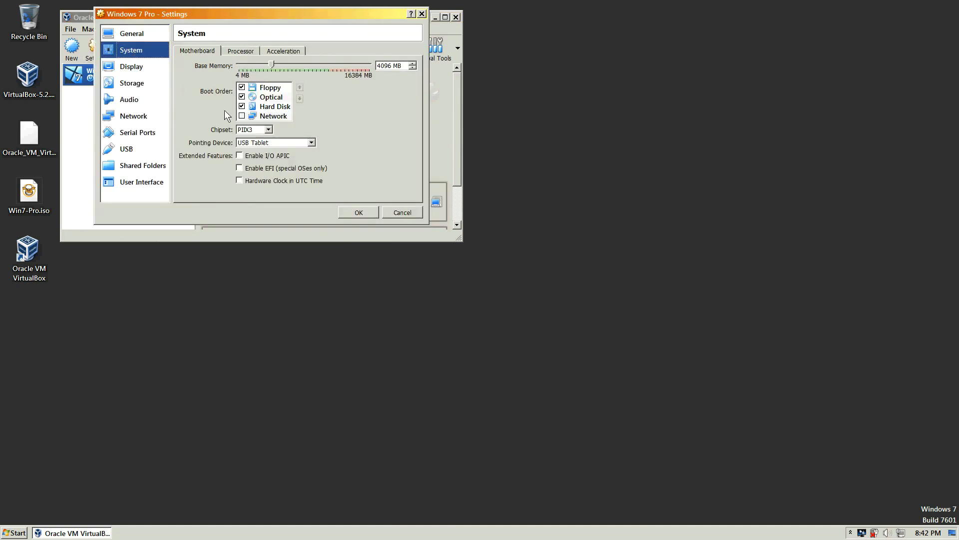
pyautogui.click(310, 143)
pyautogui.click(292, 151)
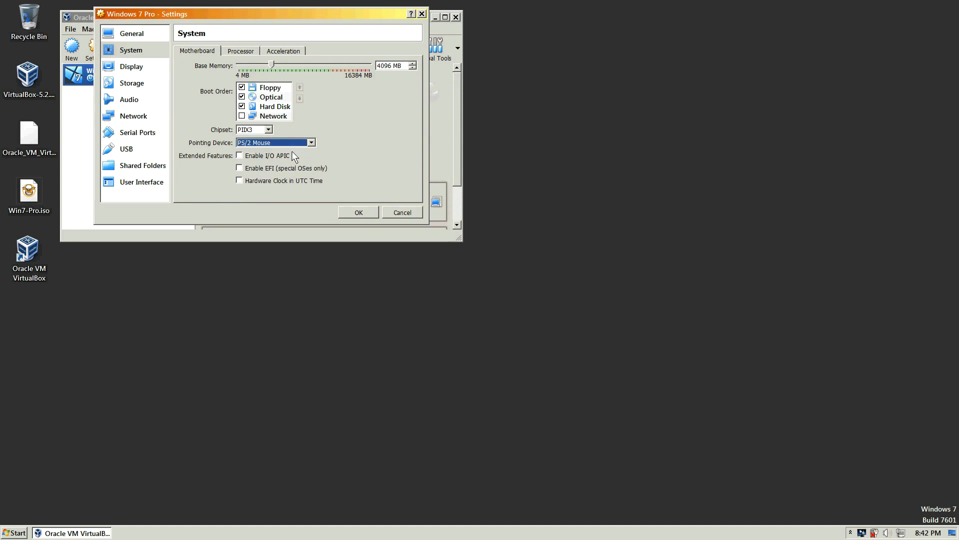
pyautogui.click(238, 53)
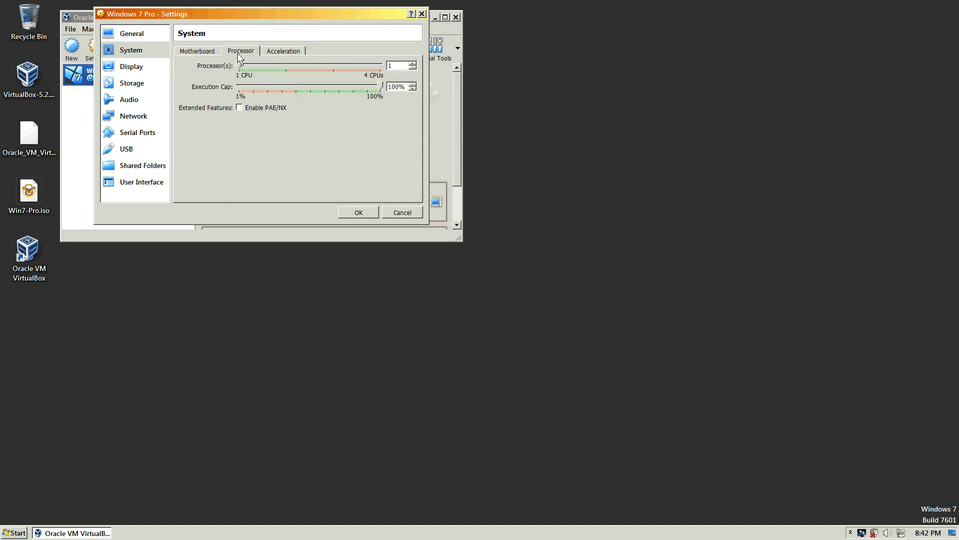
pyautogui.click(279, 51)
# Step: Set the virtual machine's video memory to 128 MB in the display settings
pyautogui.click(140, 69)
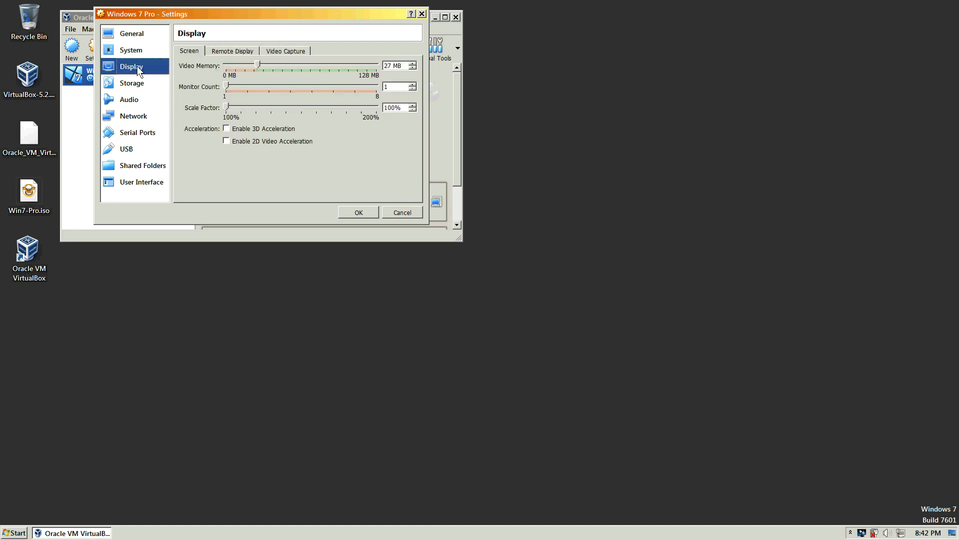
pyautogui.doubleClick(389, 66)
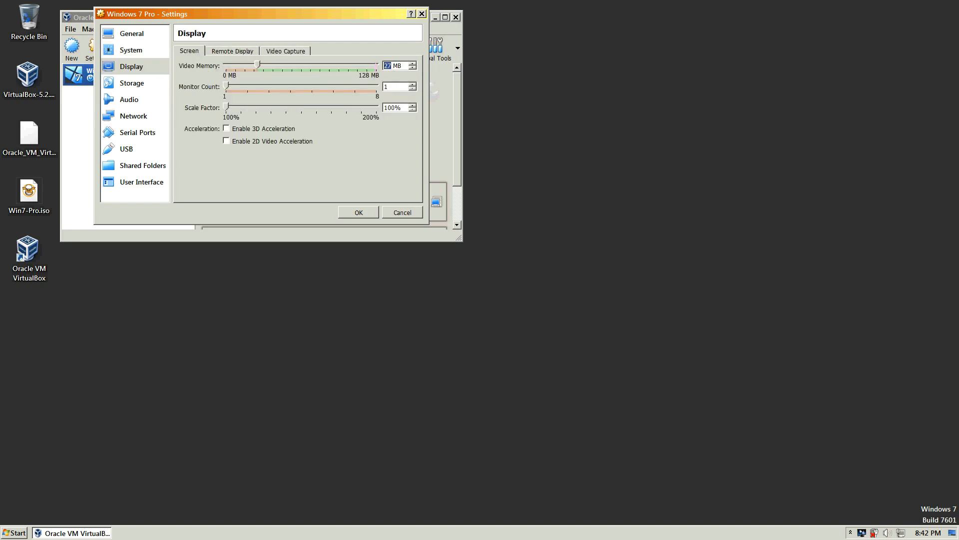
pyautogui.write('128')
# Step: In the storage settings, attach Win7-Pro.iso from the Desktop to the machine's empty optical drive
pyautogui.click(131, 86)
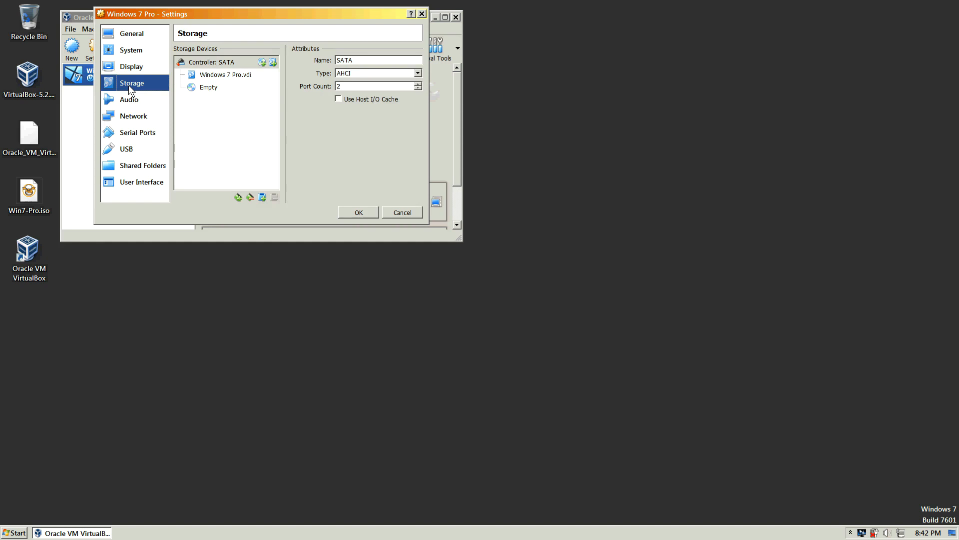
pyautogui.click(211, 75)
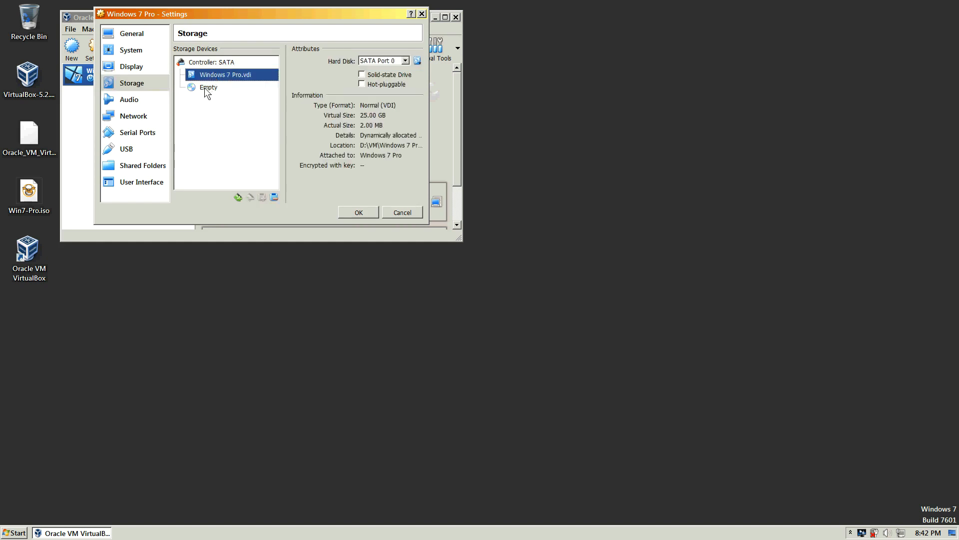
pyautogui.click(205, 88)
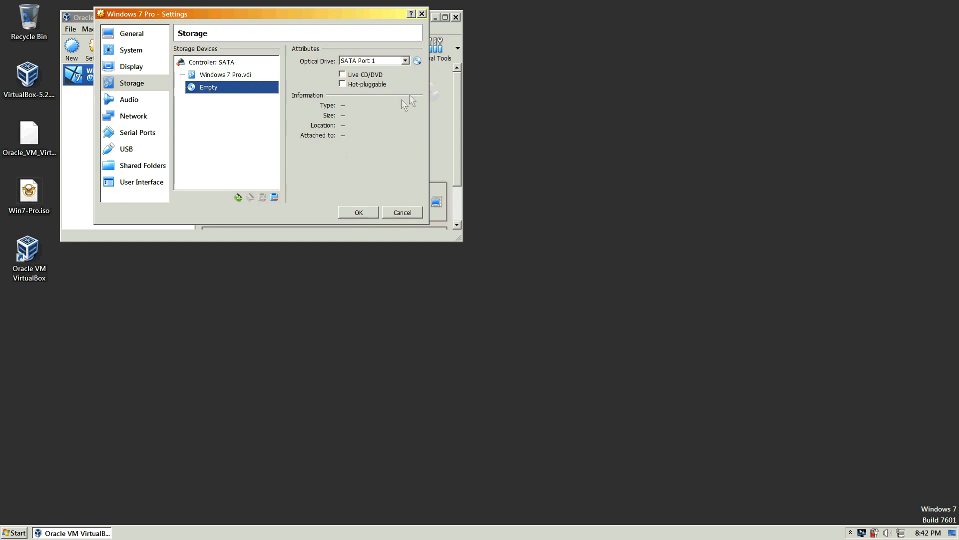
pyautogui.click(417, 60)
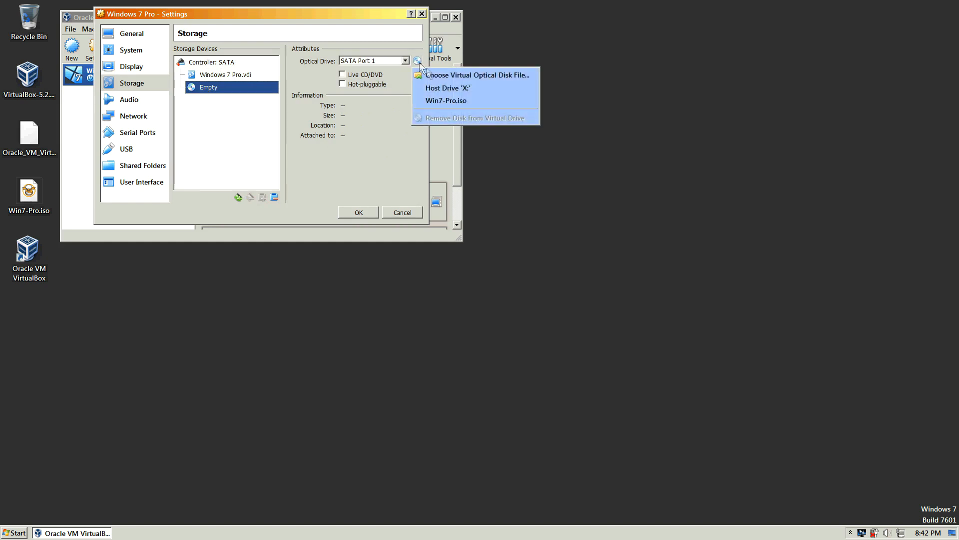
pyautogui.click(441, 76)
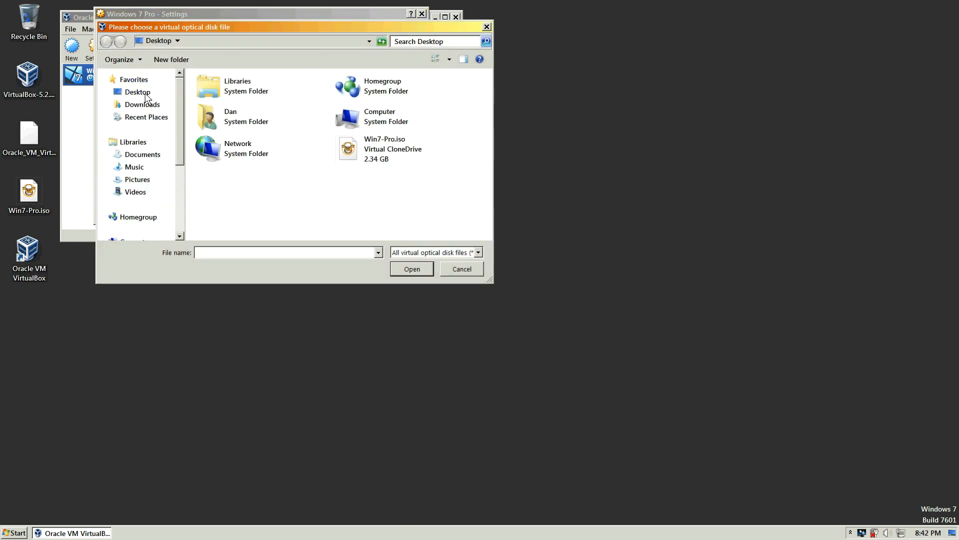
pyautogui.click(378, 152)
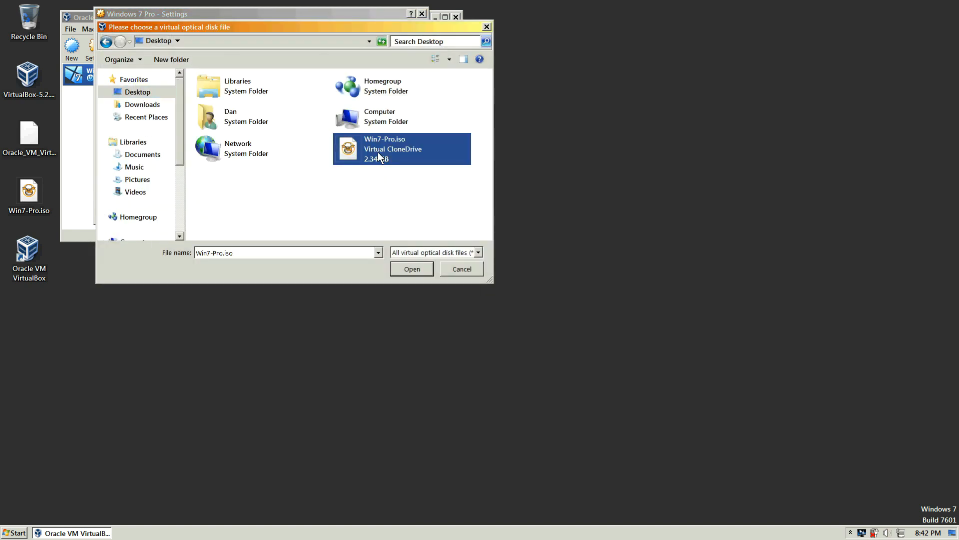
pyautogui.click(414, 269)
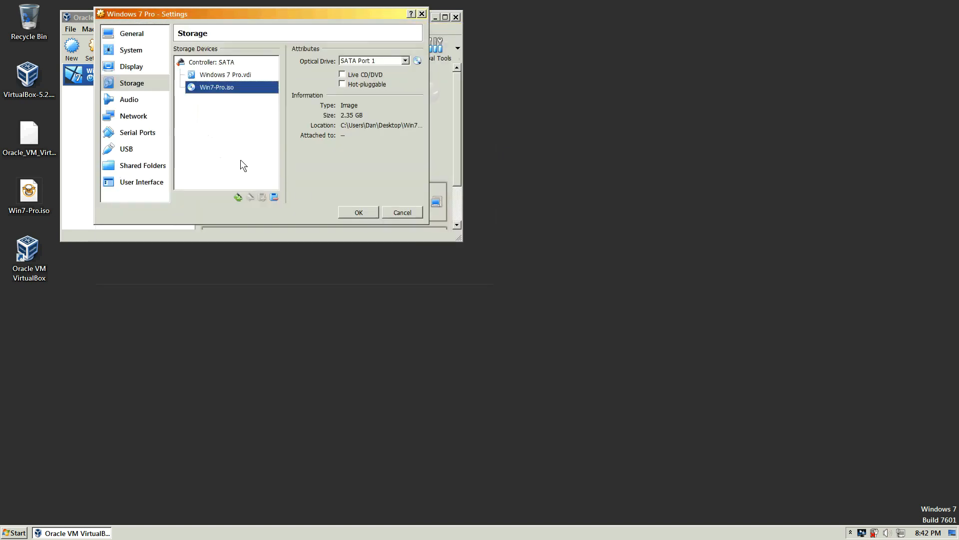
# Step: Review the audio, network, serial port, USB, shared folder and user interface settings, and accept the machine settings
pyautogui.click(128, 102)
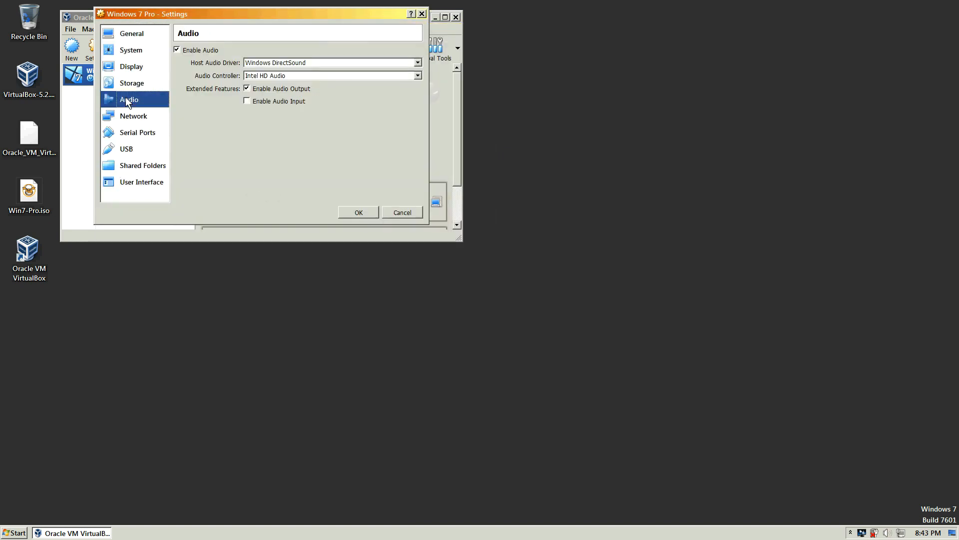
pyautogui.click(134, 117)
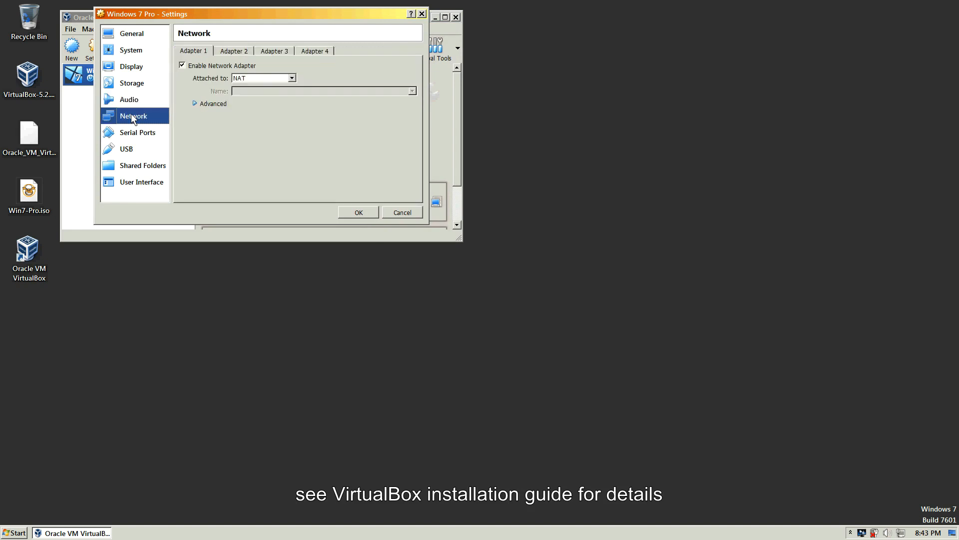
pyautogui.click(235, 52)
pyautogui.click(198, 53)
pyautogui.click(196, 103)
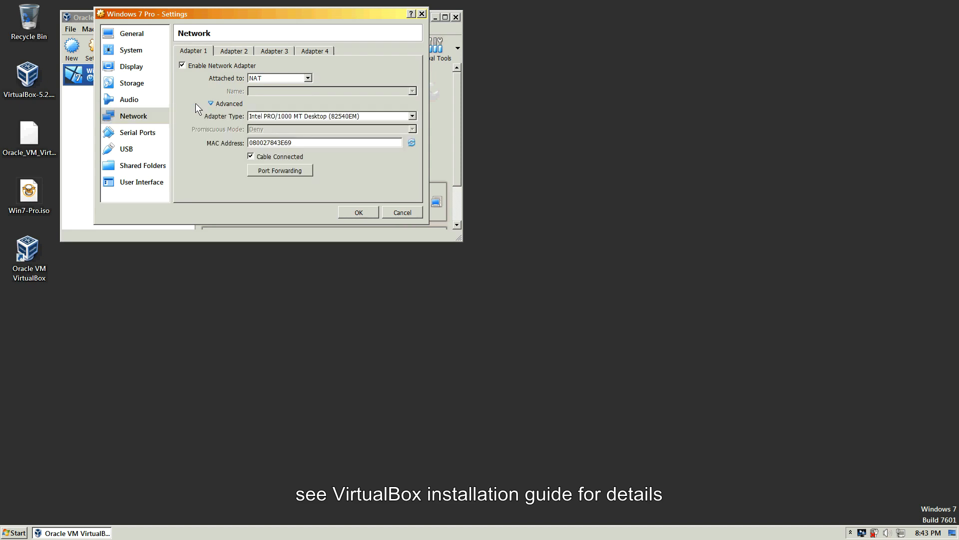
pyautogui.click(137, 136)
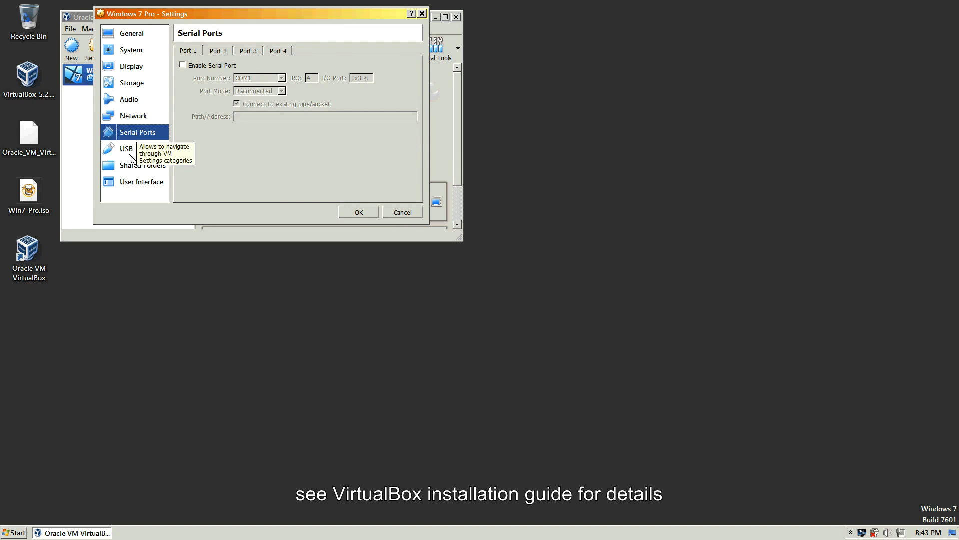
pyautogui.click(127, 154)
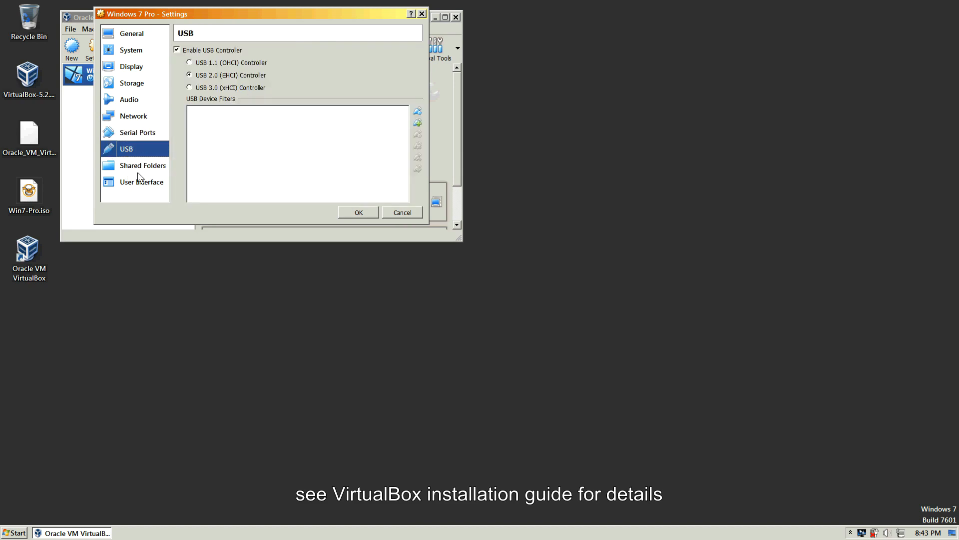
pyautogui.click(140, 165)
pyautogui.click(136, 183)
pyautogui.click(356, 213)
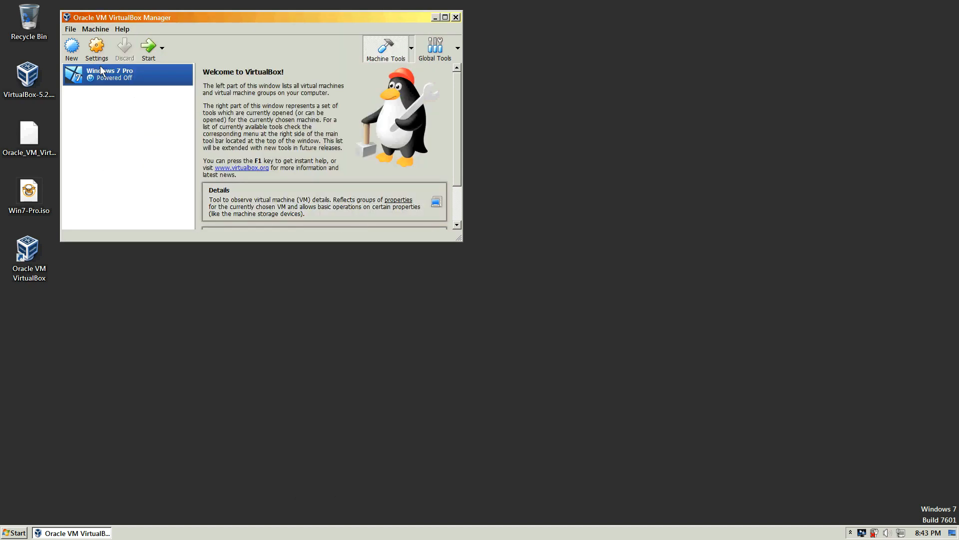
# Step: Review the global input preferences, checking the virtual machine shortcuts and the host key combination
pyautogui.click(70, 29)
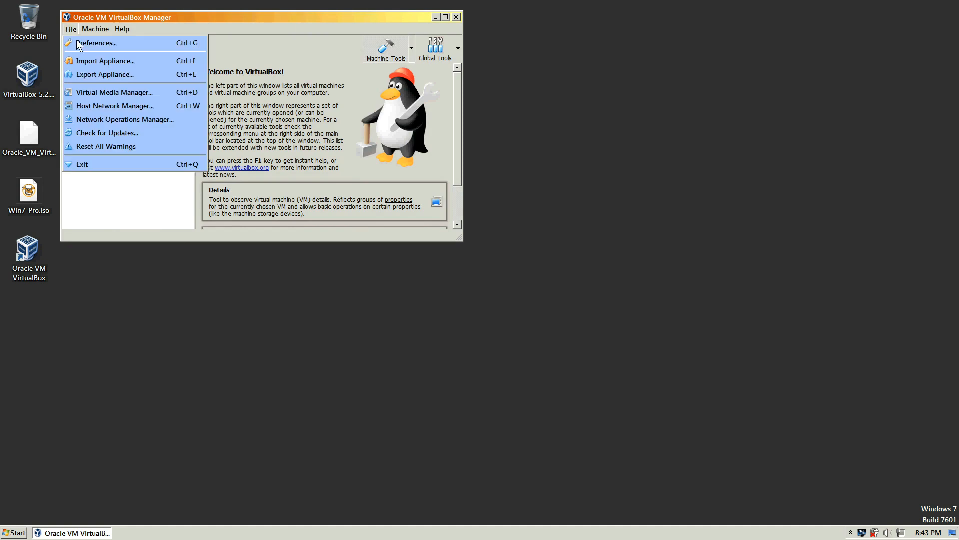
pyautogui.click(81, 46)
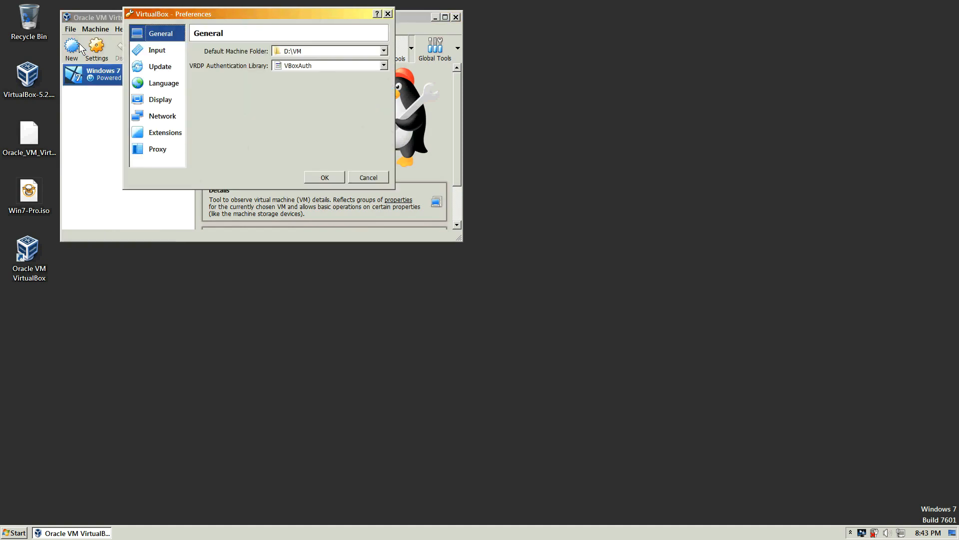
pyautogui.click(156, 54)
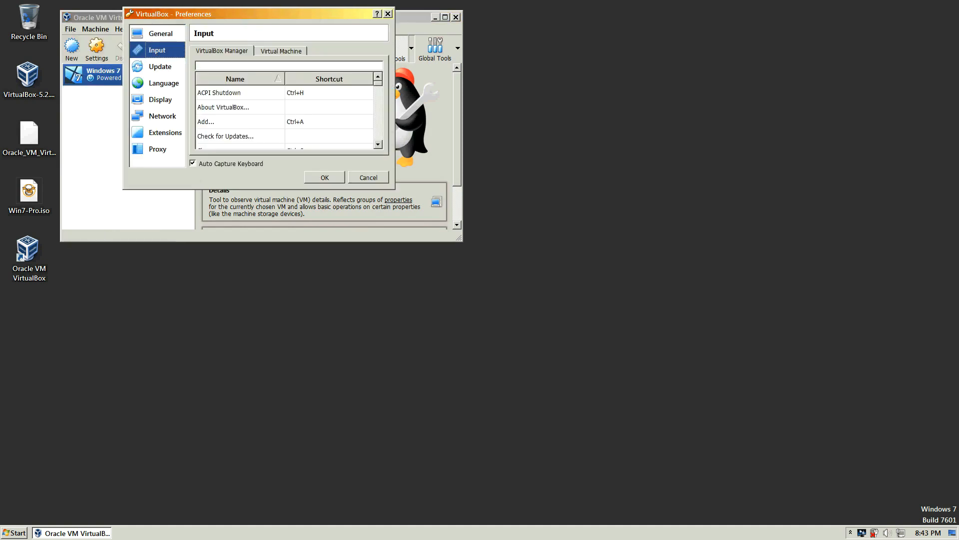
pyautogui.click(287, 57)
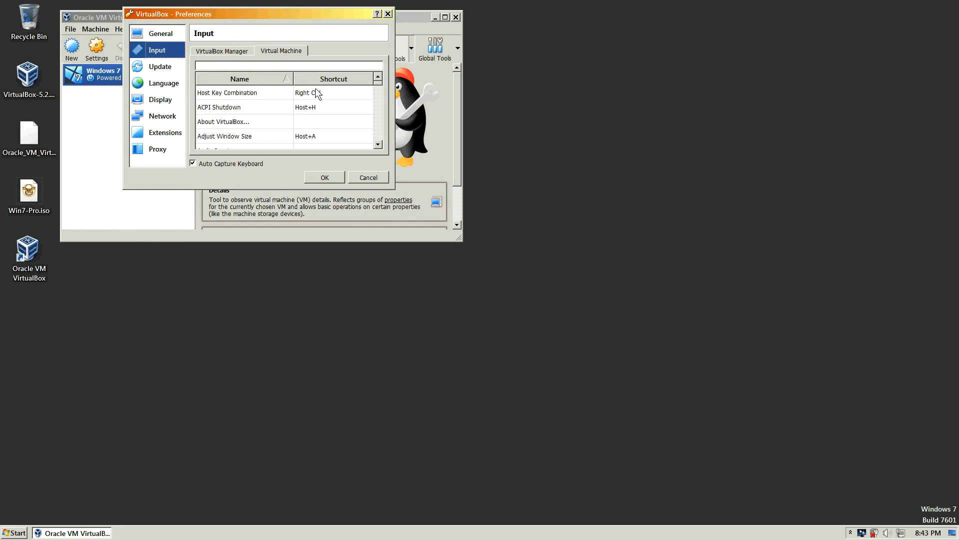
pyautogui.click(328, 95)
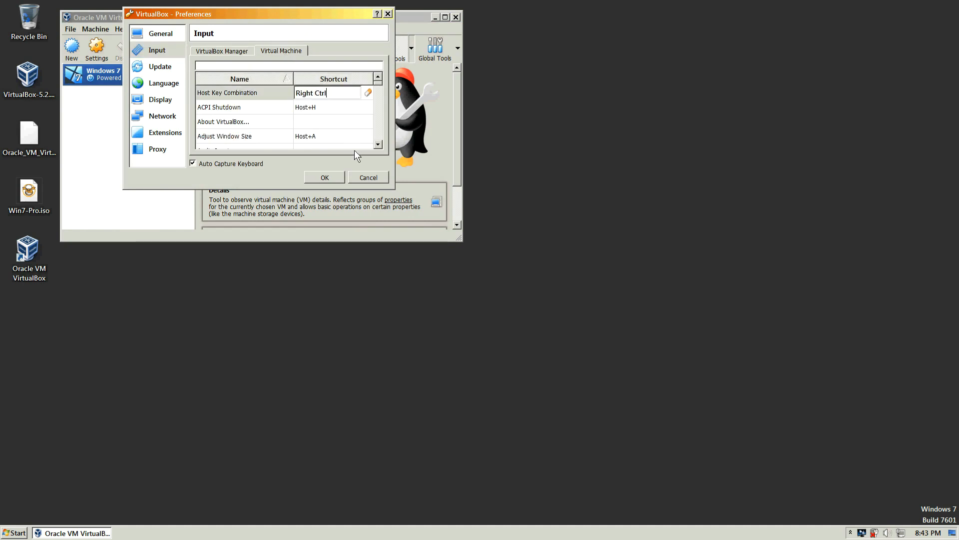
pyautogui.moveTo(380, 90); pyautogui.dragTo(385, 147)
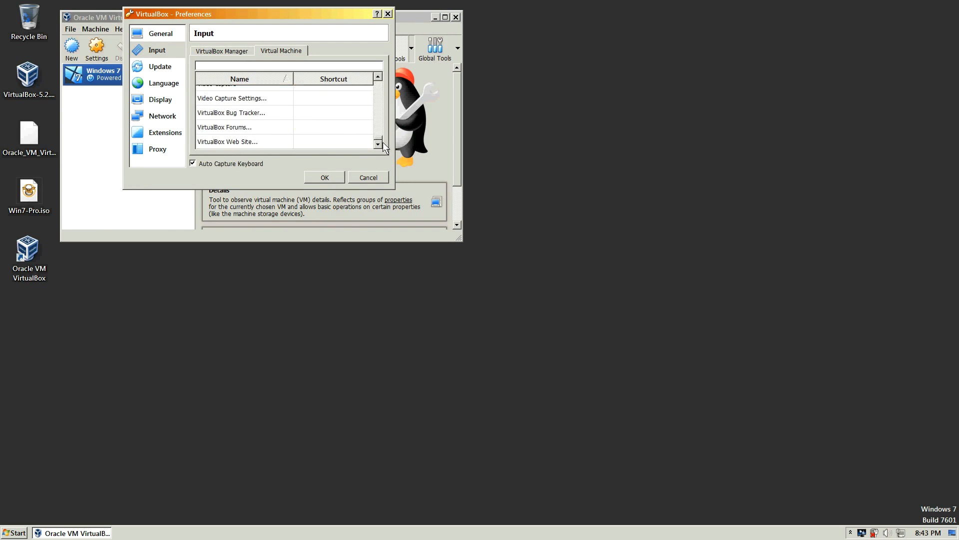
pyautogui.click(323, 177)
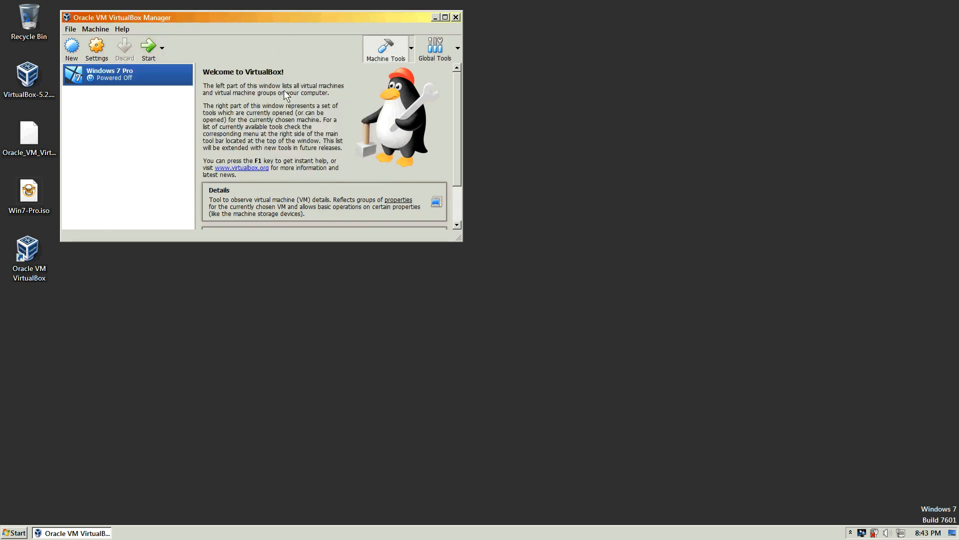
# Step: Start the Windows 7 Pro virtual machine, place its window beside the machine list, and allow it to capture the mouse and keyboard
pyautogui.doubleClick(108, 78)
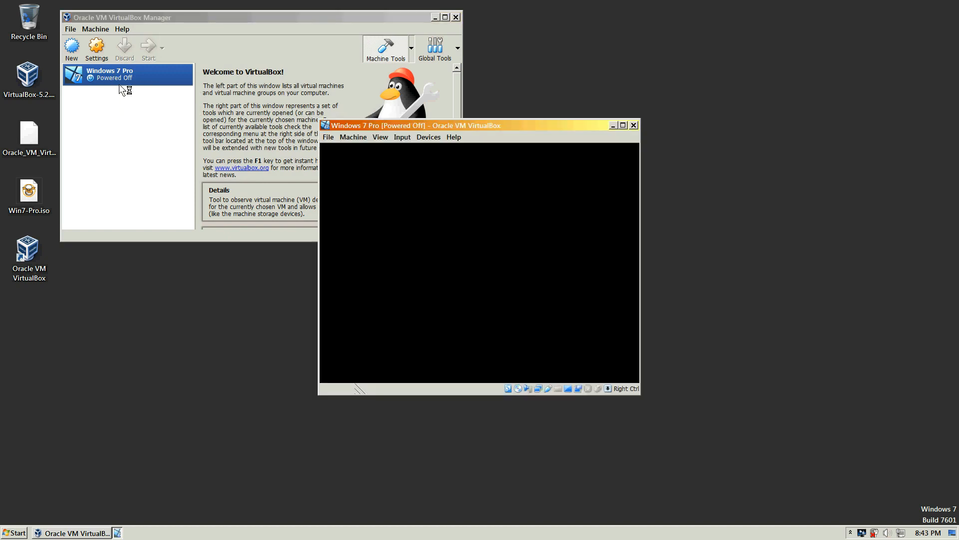
pyautogui.moveTo(356, 127); pyautogui.dragTo(231, 19)
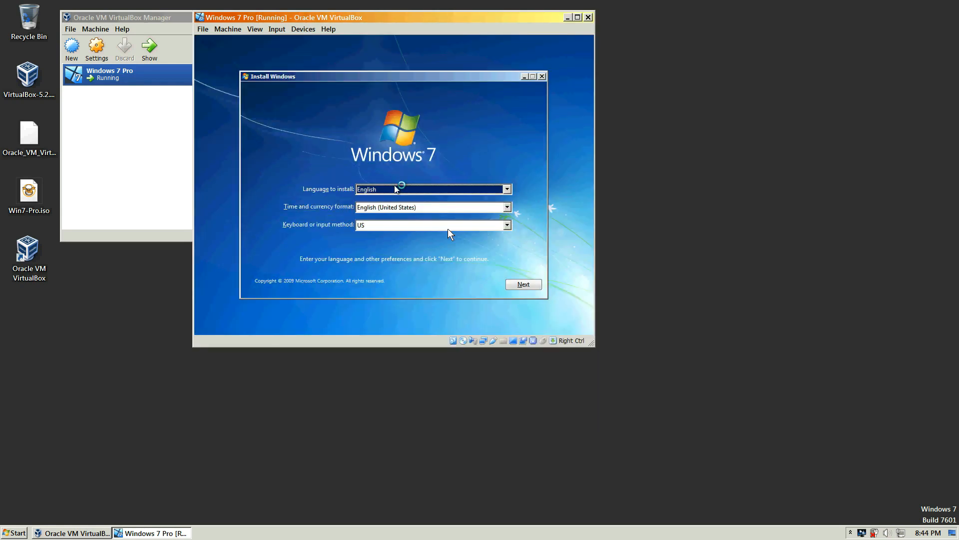
pyautogui.click(448, 257)
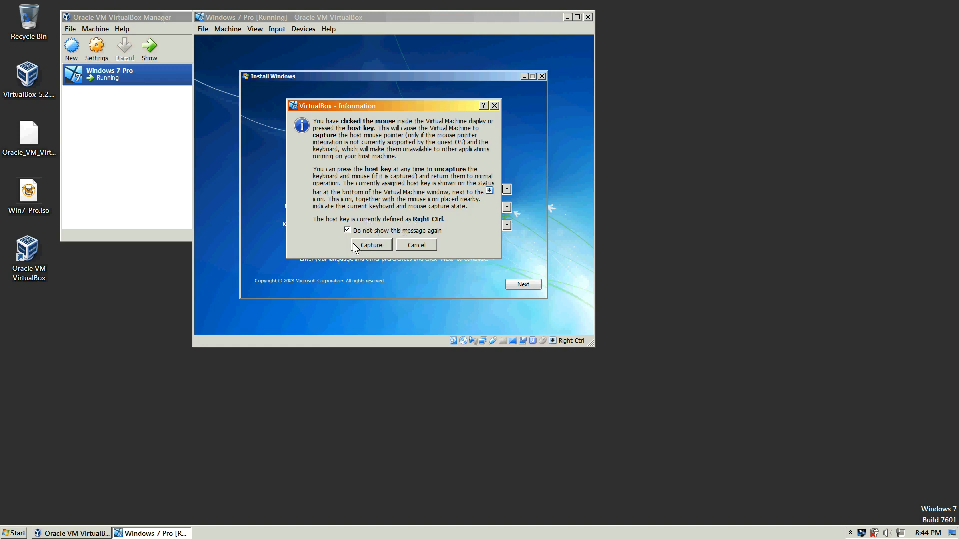
pyautogui.click(370, 245)
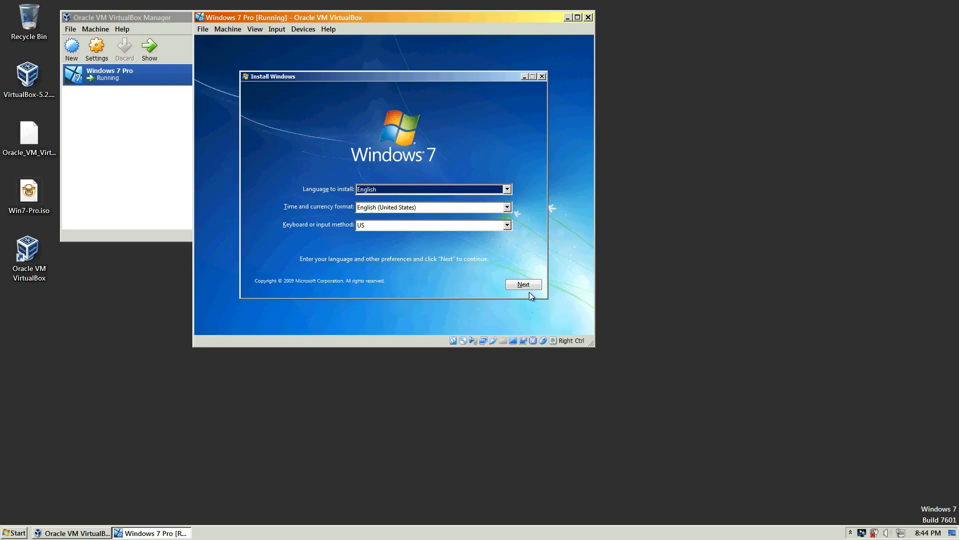
# Step: Begin a custom Windows 7 installation with the English and US defaults, accept the license, and install onto Disk 0 Unallocated Space
pyautogui.click(524, 284)
pyautogui.click(389, 181)
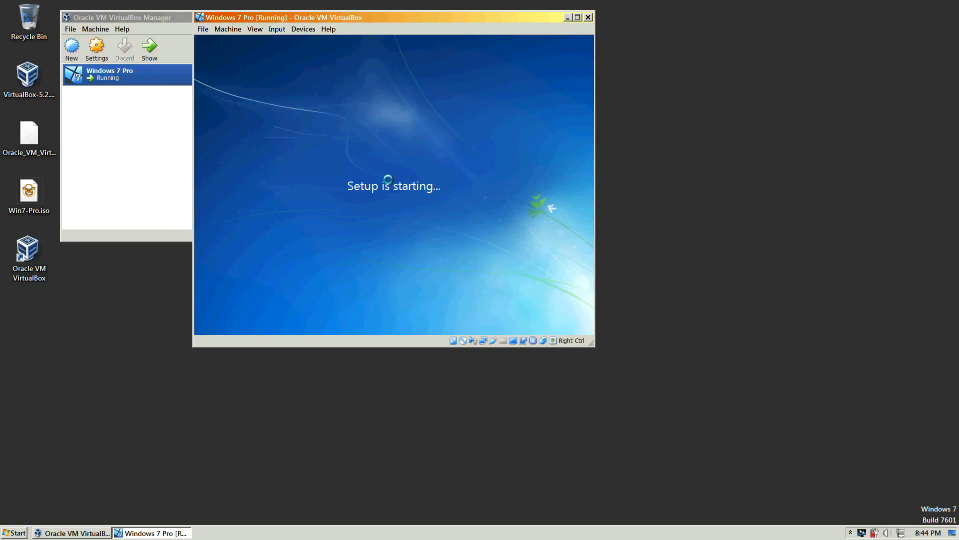
pyautogui.click(278, 251)
pyautogui.click(529, 272)
pyautogui.click(355, 185)
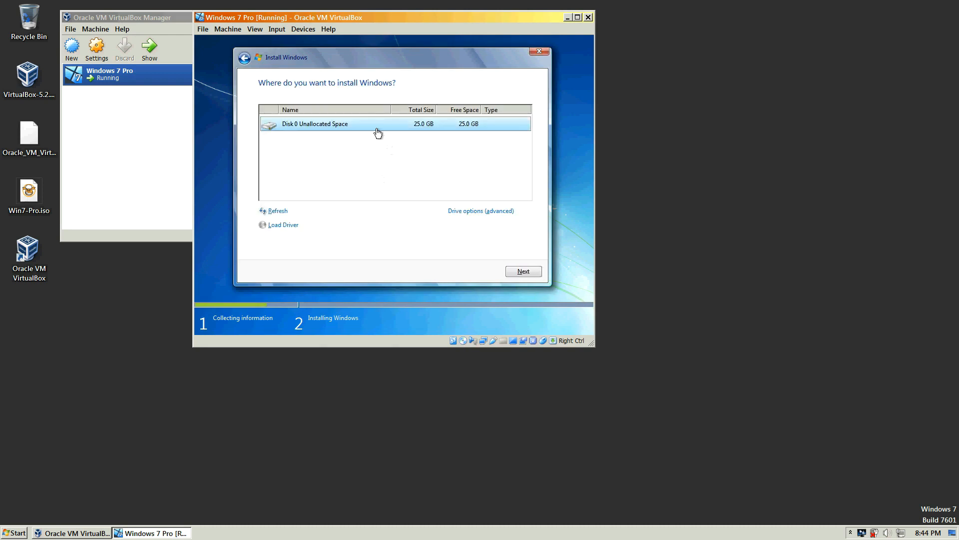
pyautogui.click(522, 275)
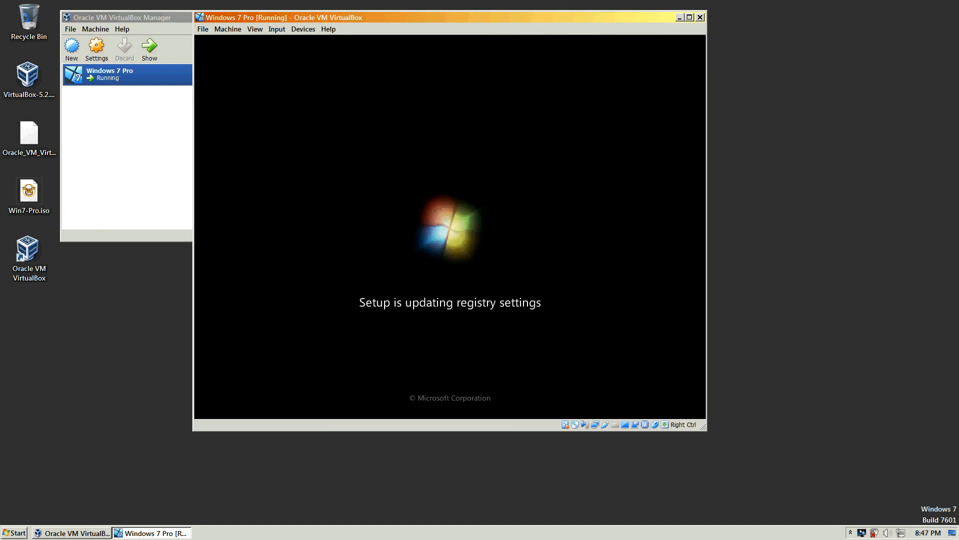
# Step: Remove Win7-Pro.iso from the running machine's virtual optical drive
pyautogui.click(298, 28)
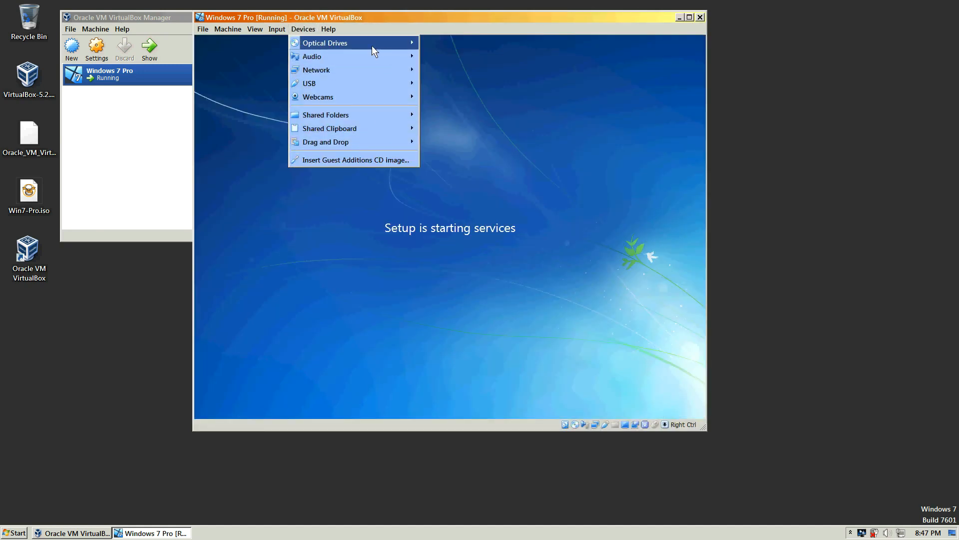
pyautogui.moveTo(371, 46)
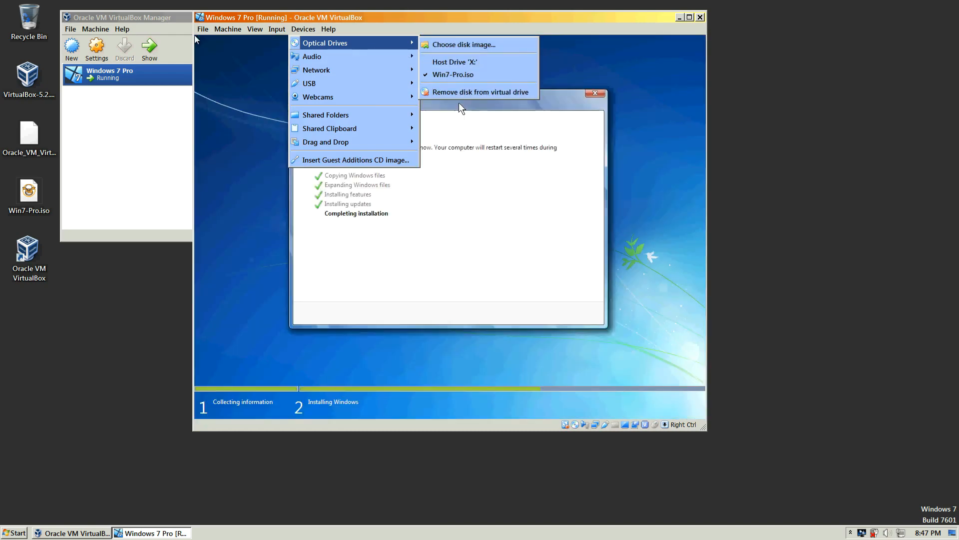
pyautogui.click(460, 92)
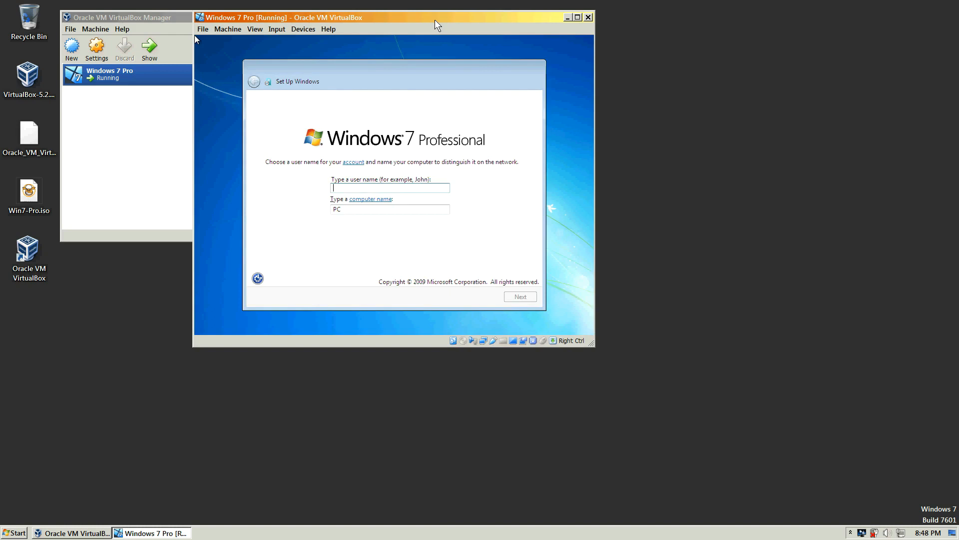
# Step: Set the Windows user name to User, leave the password and product key blank, and turn off automatic activation
pyautogui.write('User')
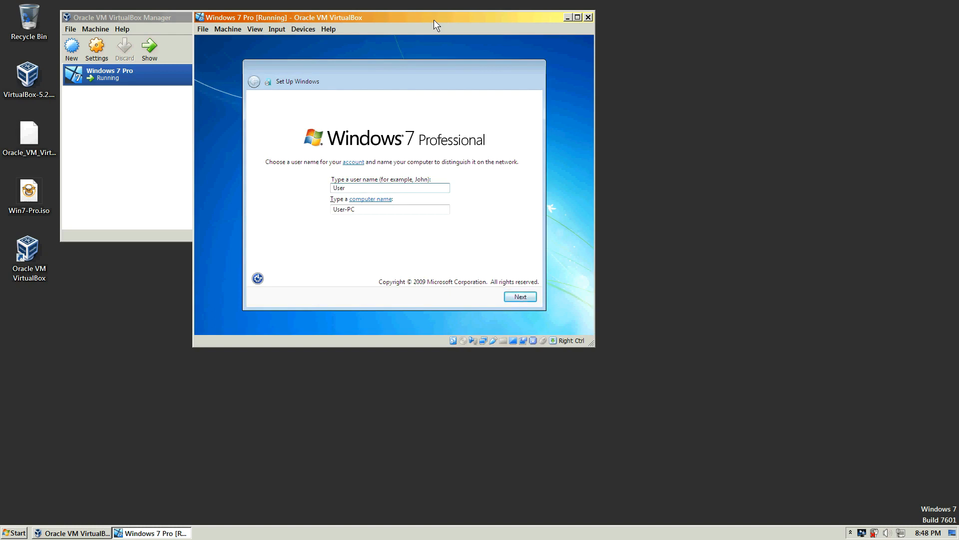
pyautogui.click(518, 296)
pyautogui.click(518, 295)
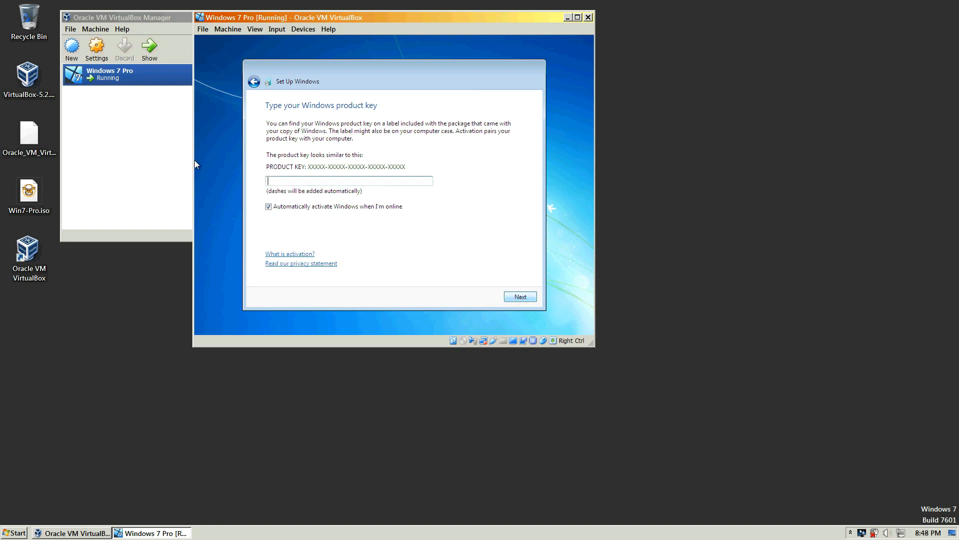
pyautogui.click(269, 207)
pyautogui.press('Return')
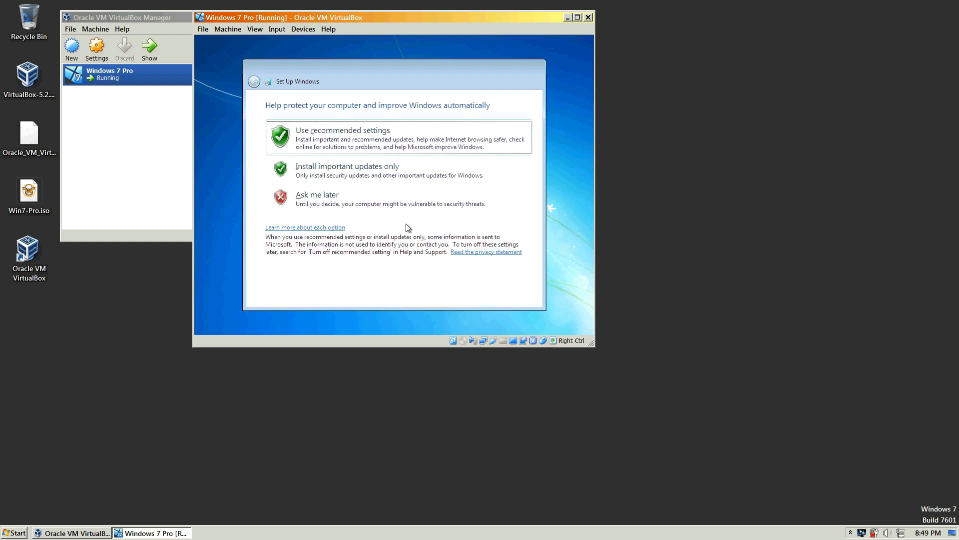
# Step: Finish Windows setup by choosing Ask me later for updates, accepting the time settings, and selecting the Public network location
pyautogui.click(387, 207)
pyautogui.press('Return')
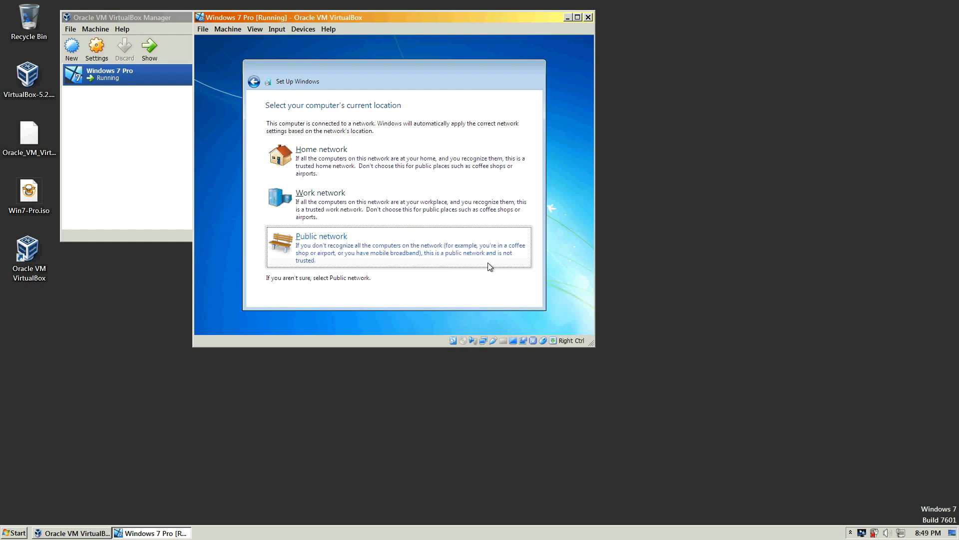
pyautogui.press('Return')
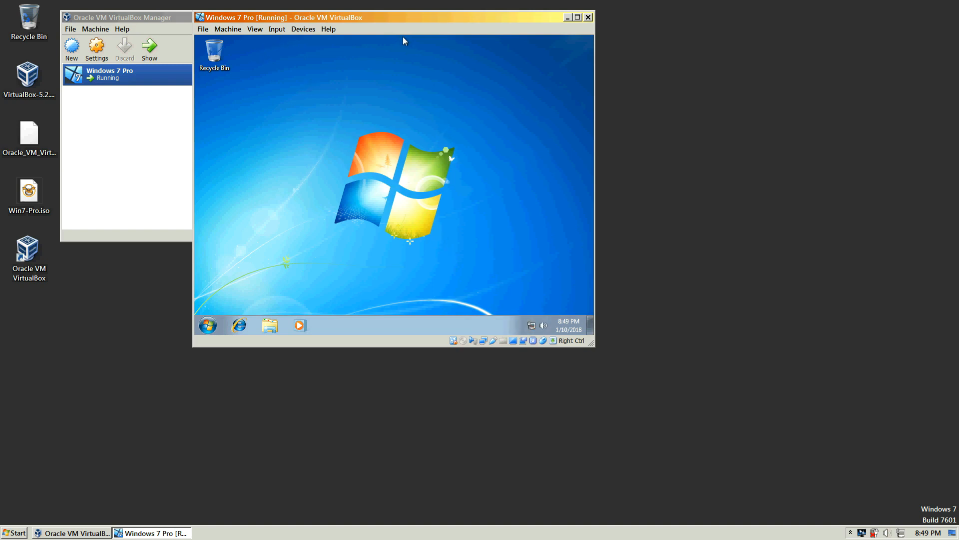
# Step: Insert the Guest Additions CD image and run VBoxWindowsAdditions.exe in the guest, allowing it to make changes
pyautogui.click(310, 35)
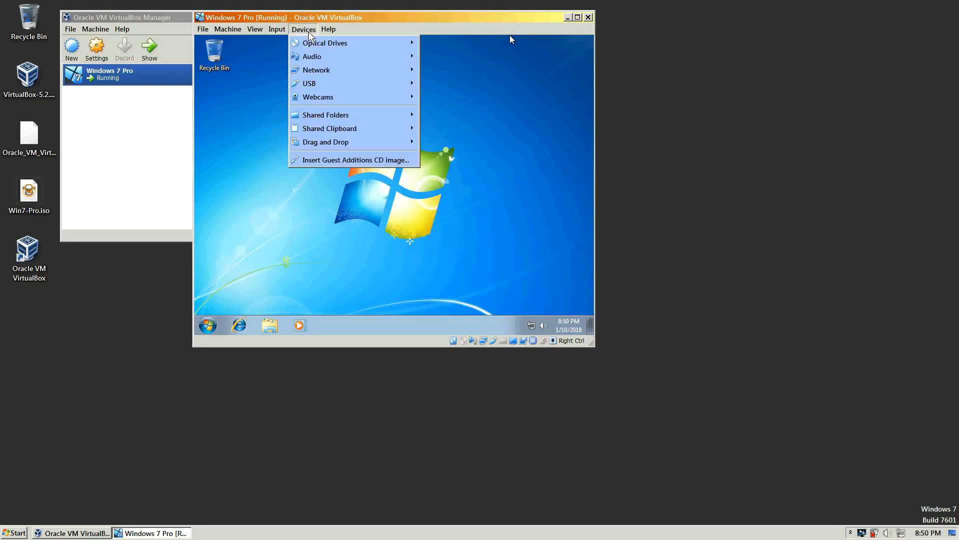
pyautogui.click(335, 162)
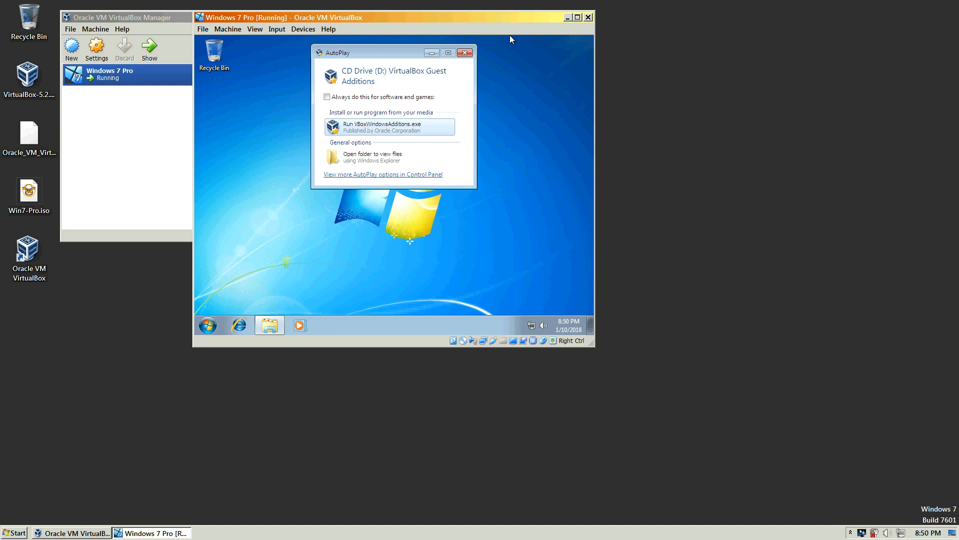
pyautogui.click(406, 129)
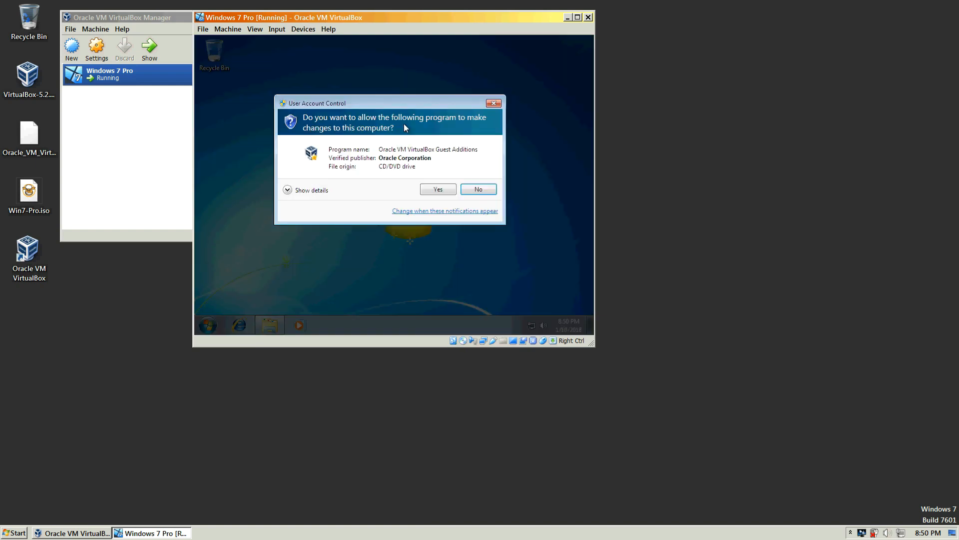
pyautogui.click(437, 191)
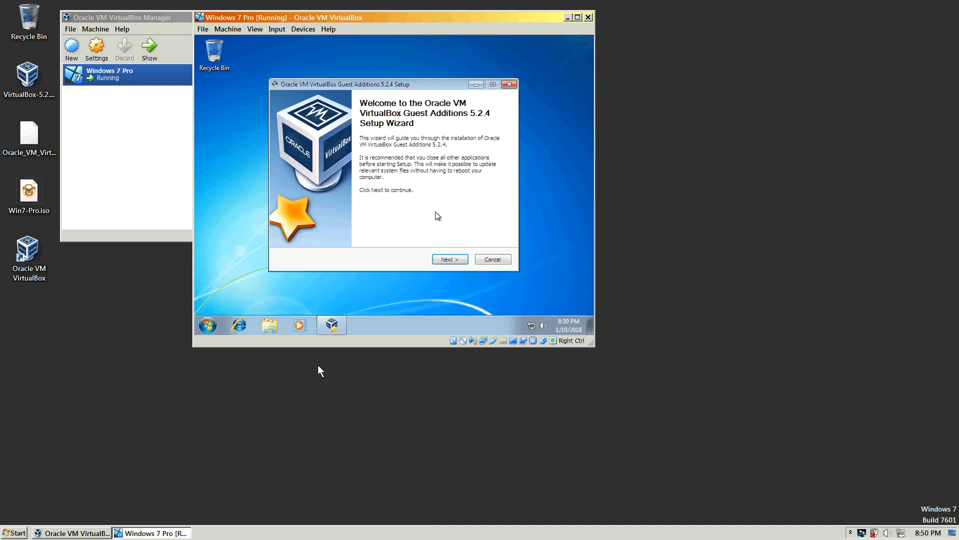
# Step: Install Guest Additions 5.2.4 with the default folder and components, always trusting Oracle Corporation software, and reboot the guest
pyautogui.press('Return')
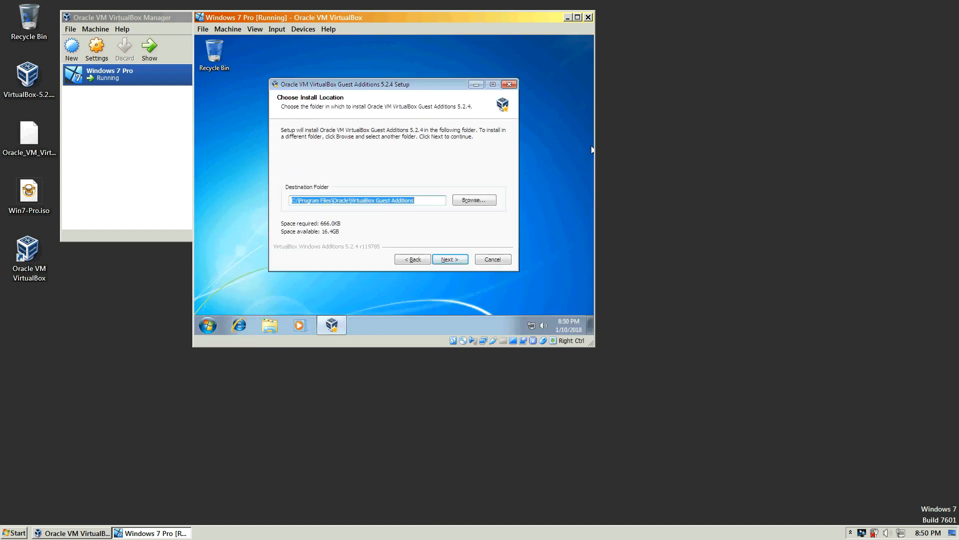
pyautogui.press('Return')
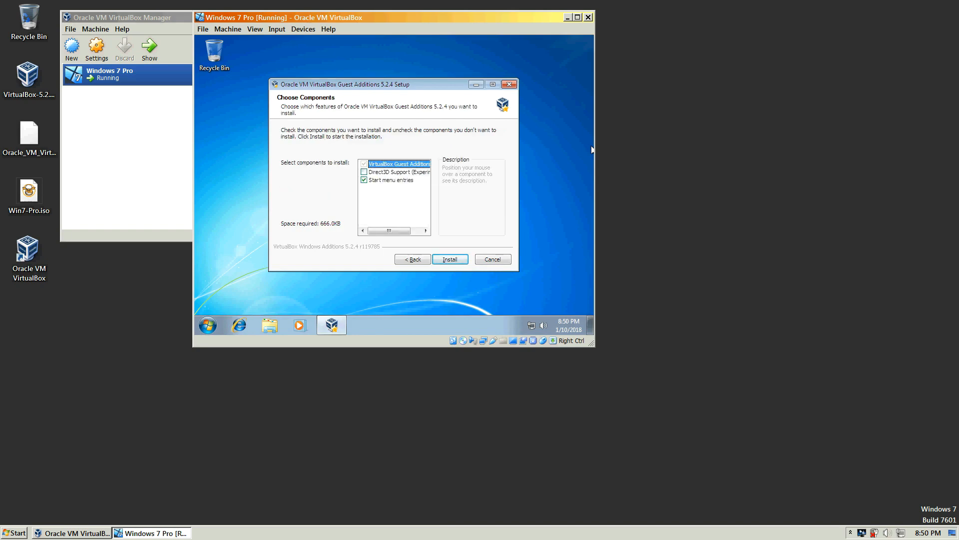
pyautogui.press('Return')
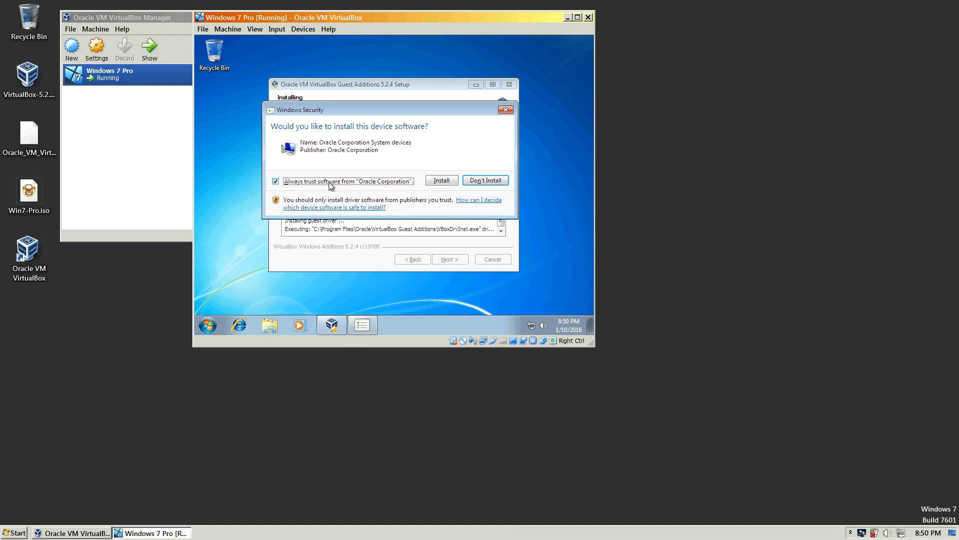
pyautogui.click(434, 180)
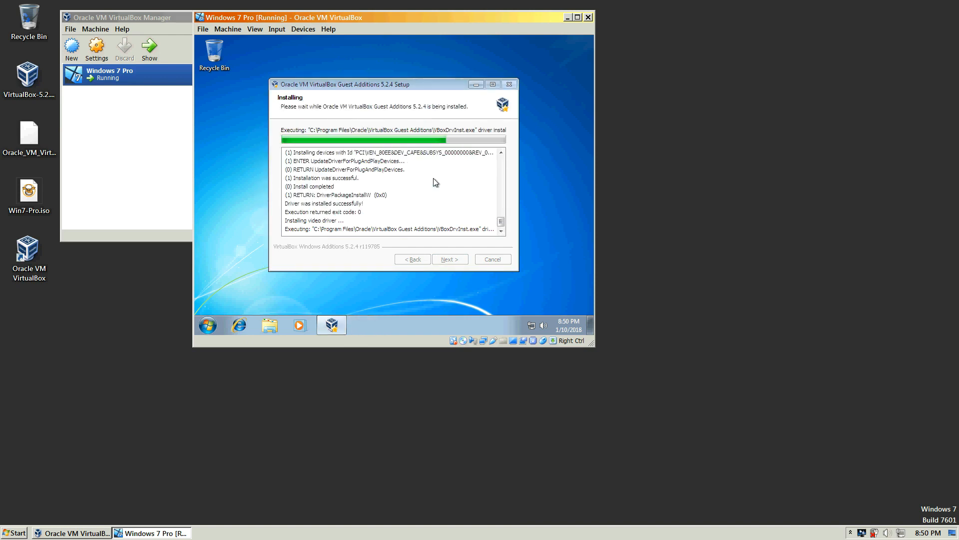
pyautogui.press('Return')
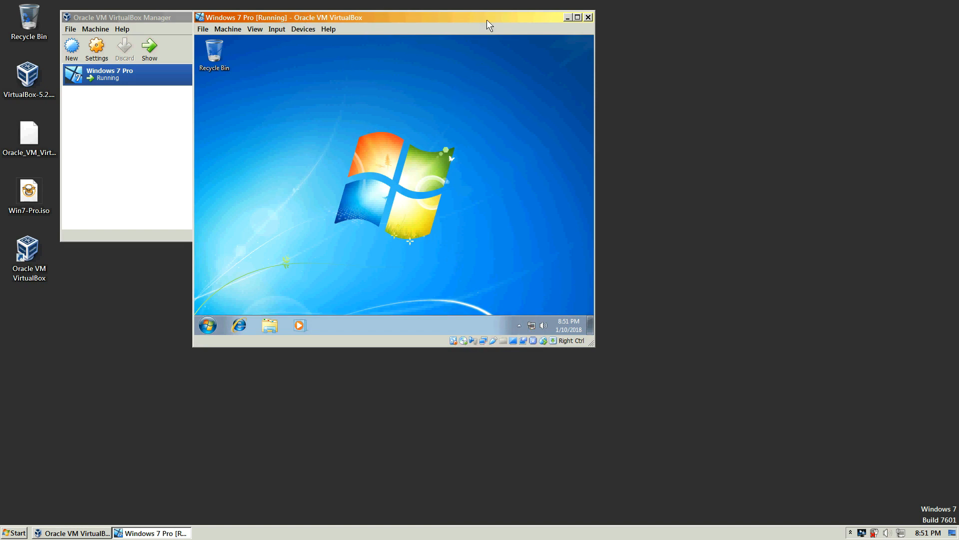
# Step: Set the guest desktop's screen resolution to 1024 × 768 and keep the new display settings
pyautogui.click(643, 241)
pyautogui.click(531, 192)
pyautogui.rightClick(383, 101)
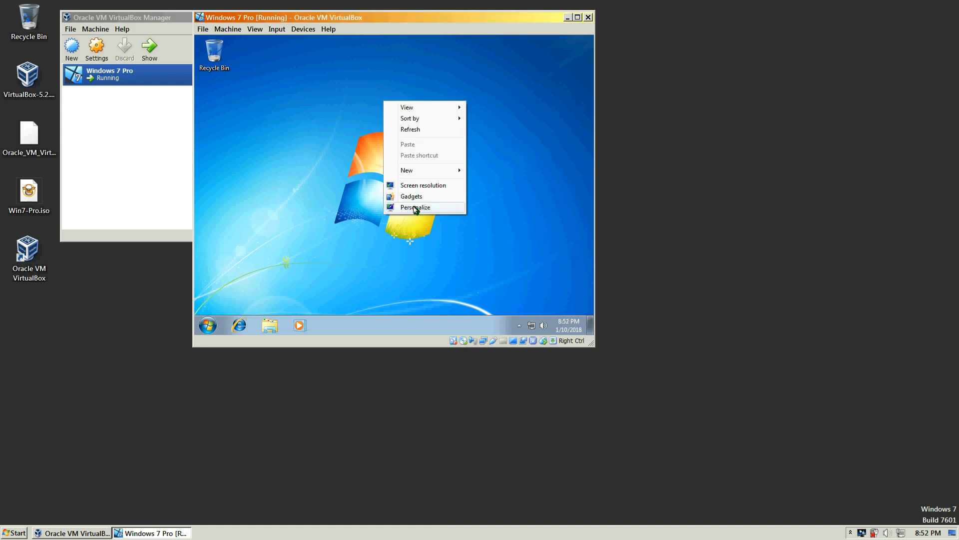
pyautogui.click(415, 185)
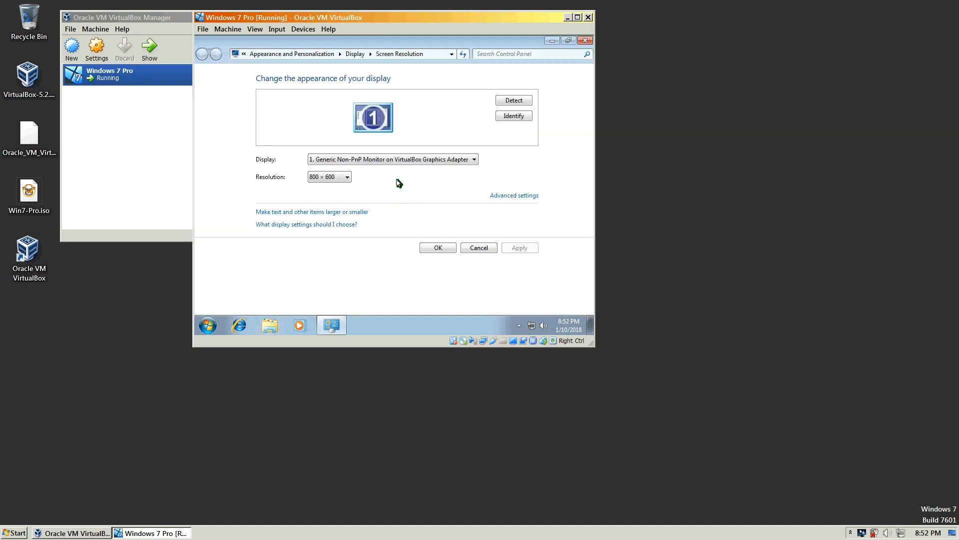
pyautogui.click(347, 181)
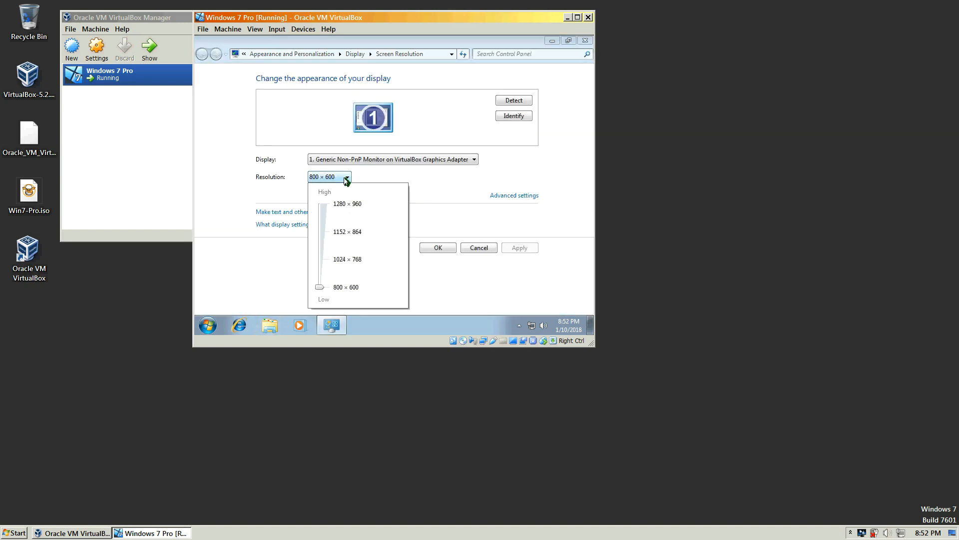
pyautogui.click(350, 259)
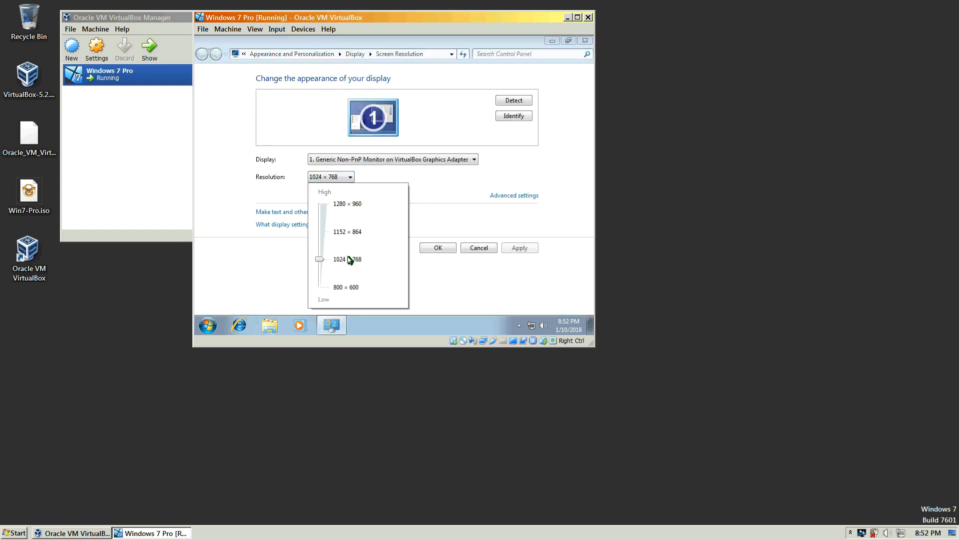
pyautogui.click(447, 253)
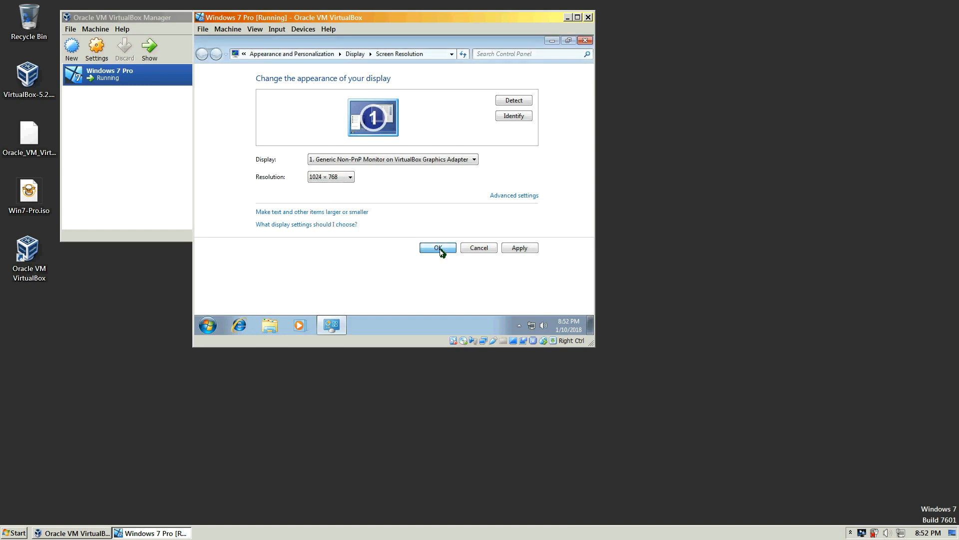
pyautogui.click(439, 248)
pyautogui.click(470, 218)
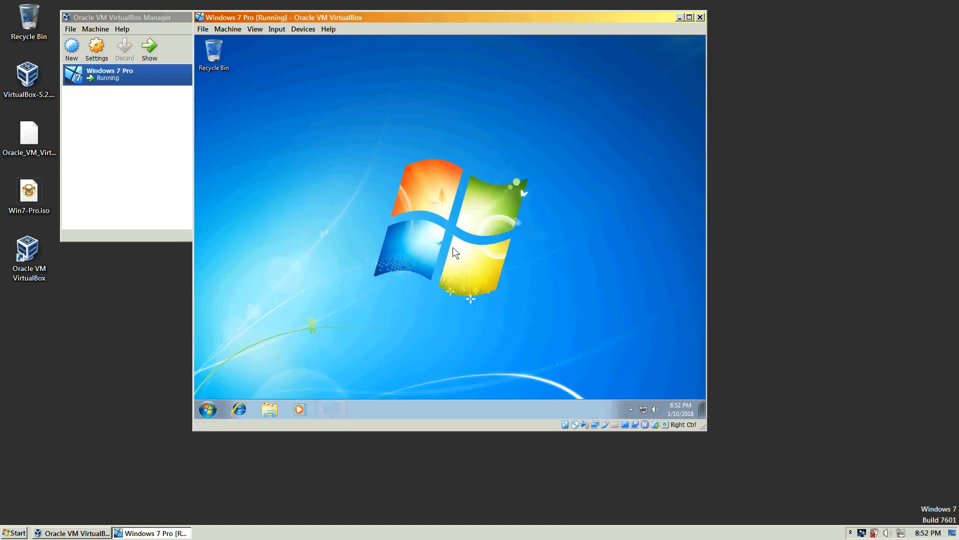
# Step: Change the guest's desktop background to the dark teal solid color, save it, and close the personalization window
pyautogui.rightClick(359, 146)
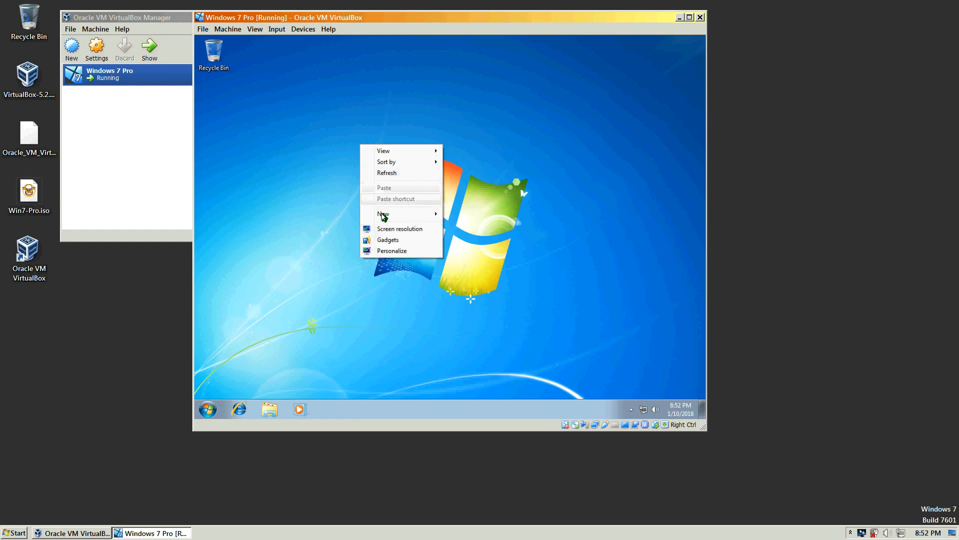
pyautogui.click(390, 251)
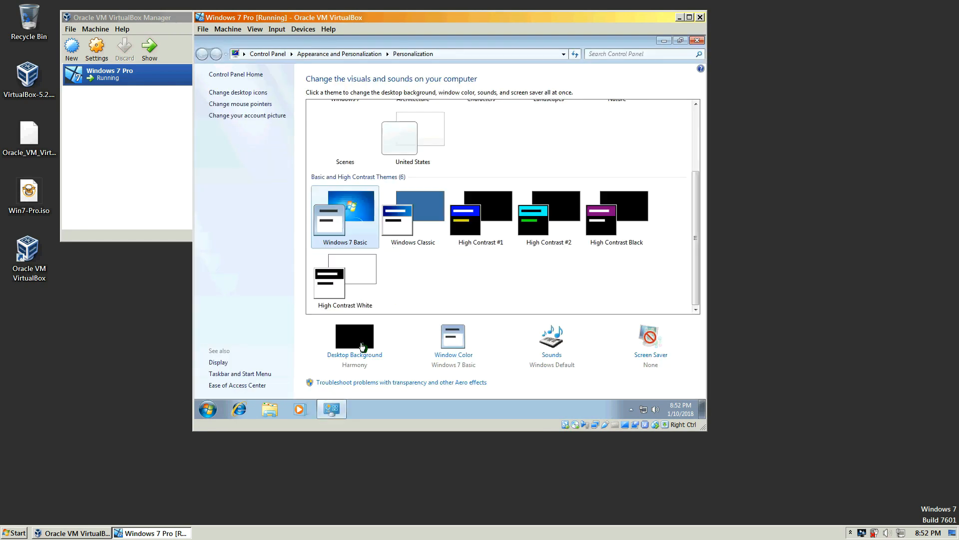
pyautogui.click(362, 345)
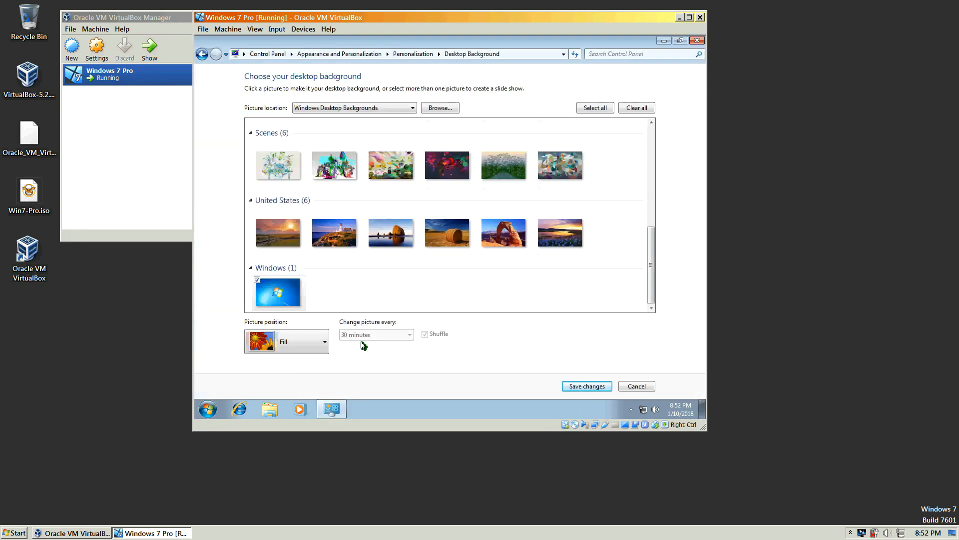
pyautogui.click(413, 108)
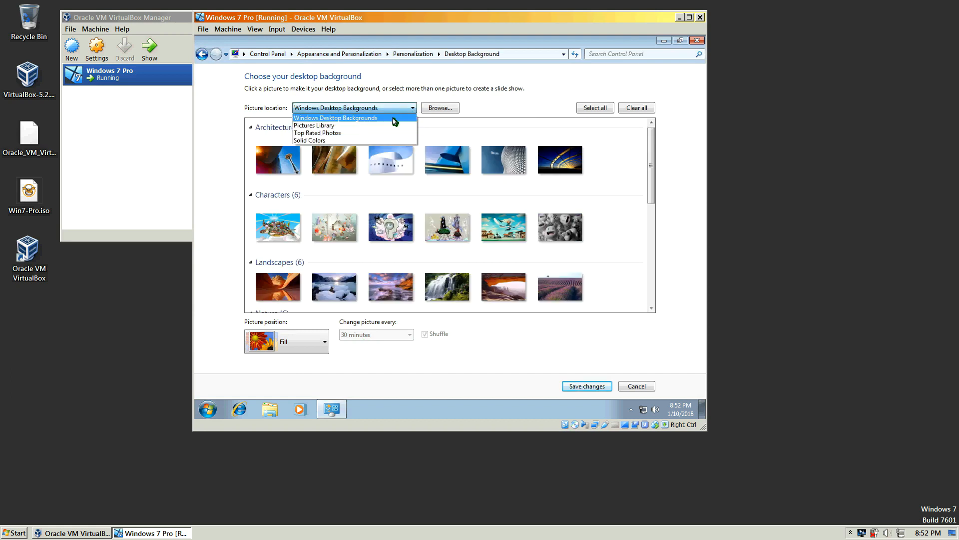
pyautogui.click(360, 141)
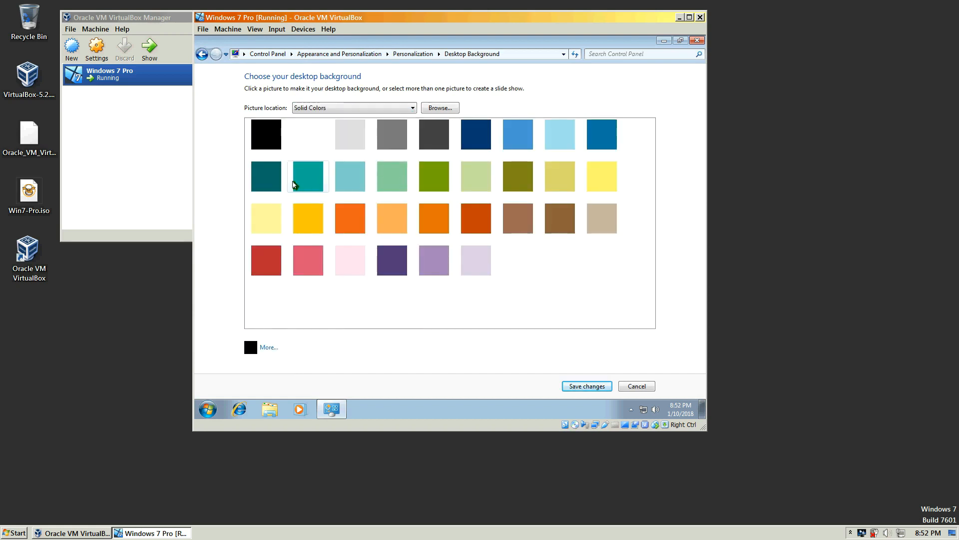
pyautogui.click(272, 181)
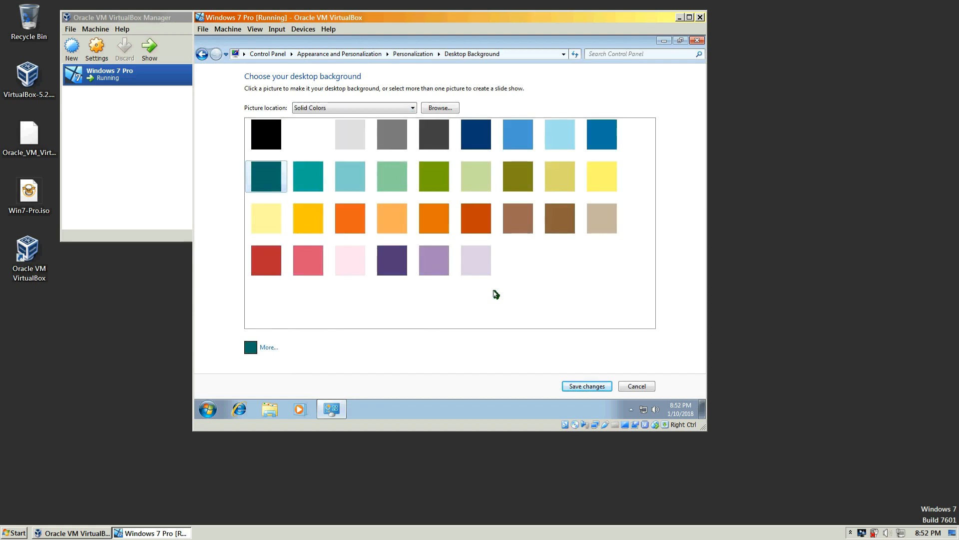
pyautogui.click(579, 385)
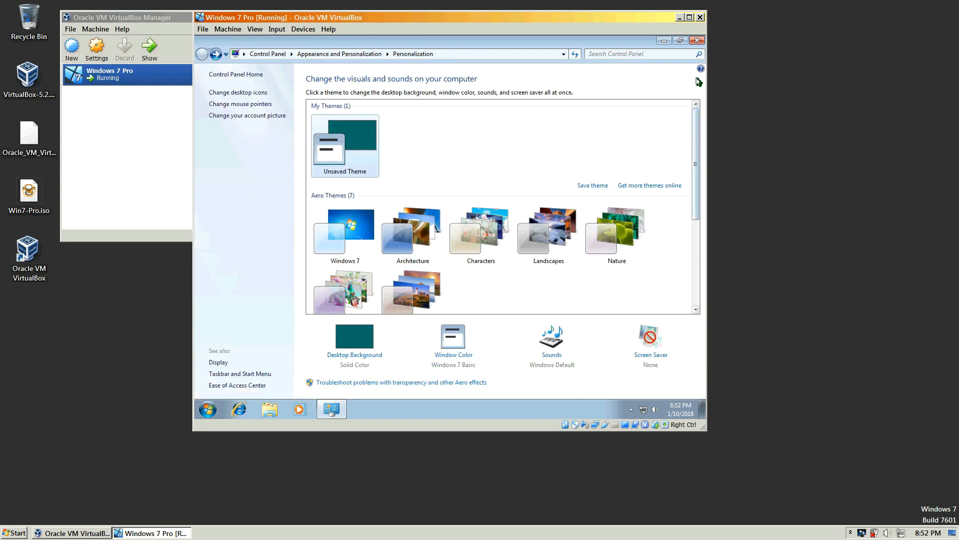
pyautogui.click(697, 39)
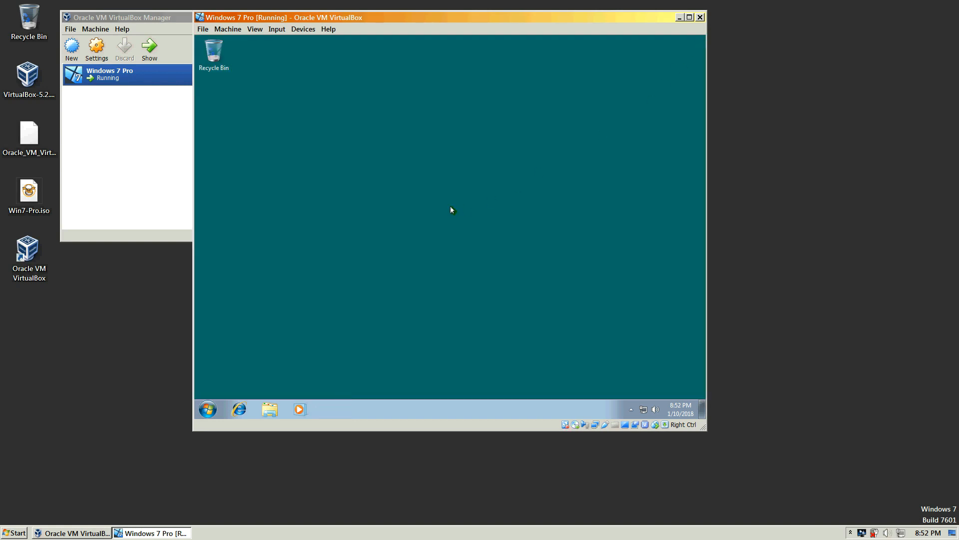
# Step: Shut down the guest and set both Shared Clipboard and Drag'n'Drop to Bidirectional in the Windows 7 Pro machine's settings
pyautogui.click(207, 410)
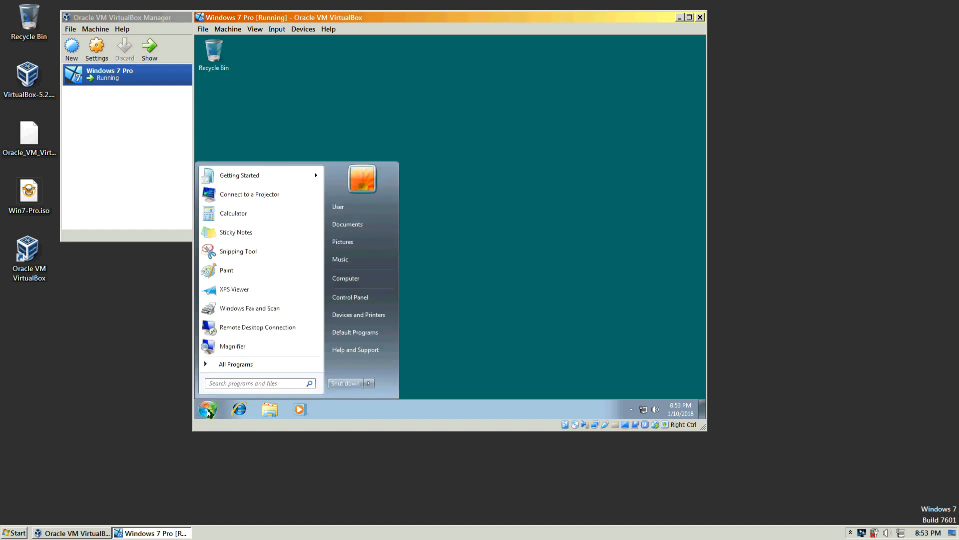
pyautogui.click(344, 383)
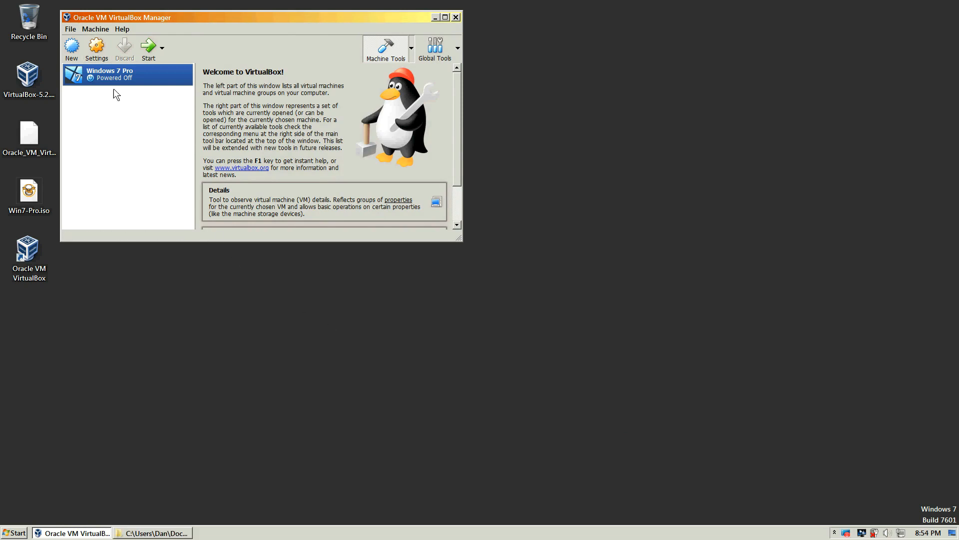
pyautogui.click(99, 58)
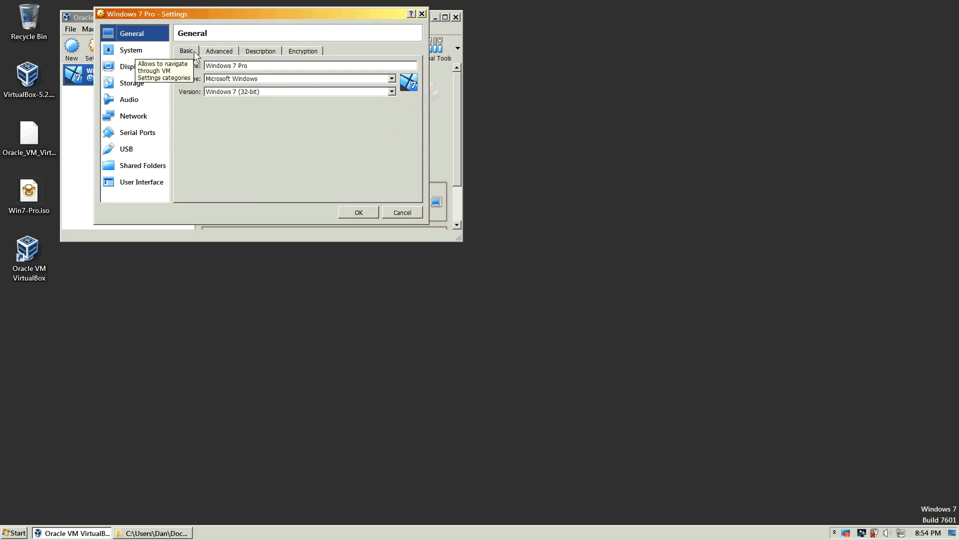
pyautogui.click(211, 52)
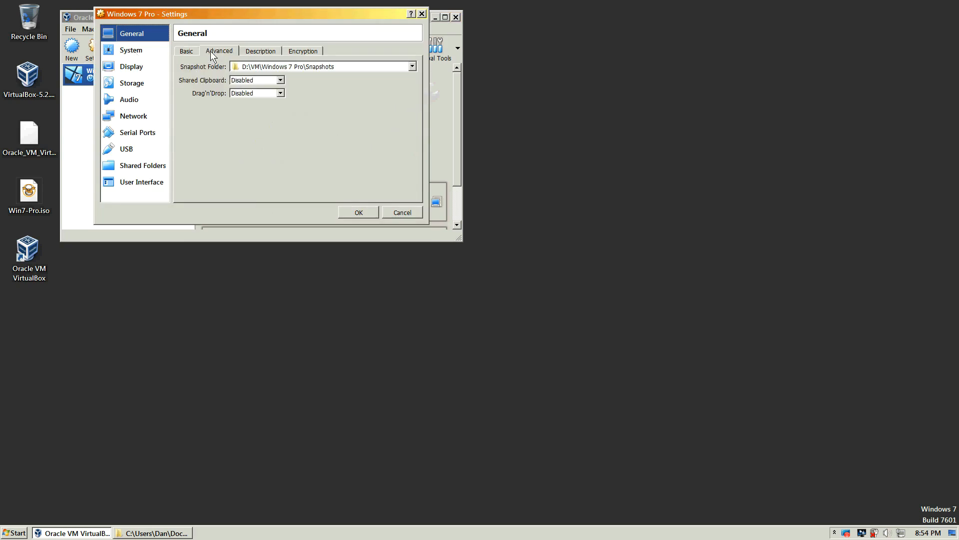
pyautogui.click(280, 80)
pyautogui.click(274, 110)
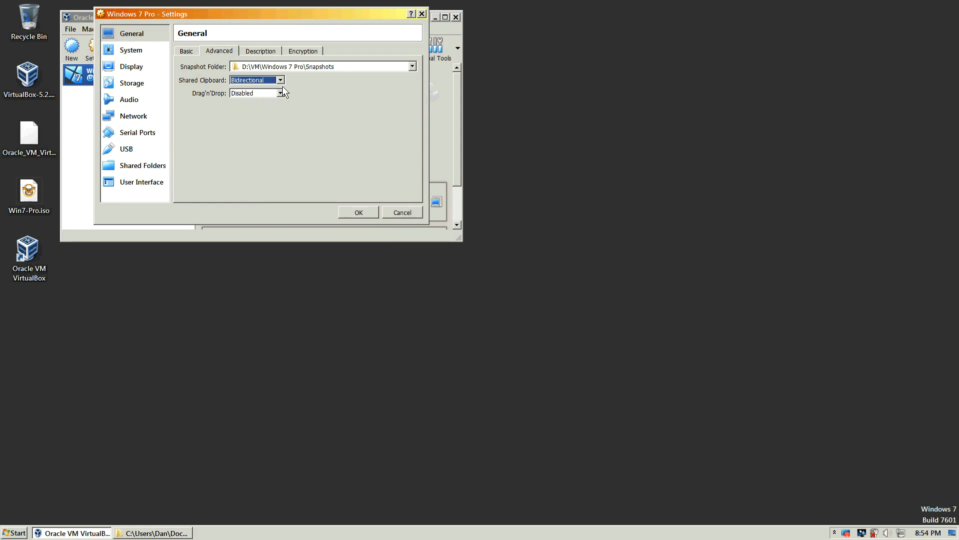
pyautogui.click(280, 94)
pyautogui.click(269, 123)
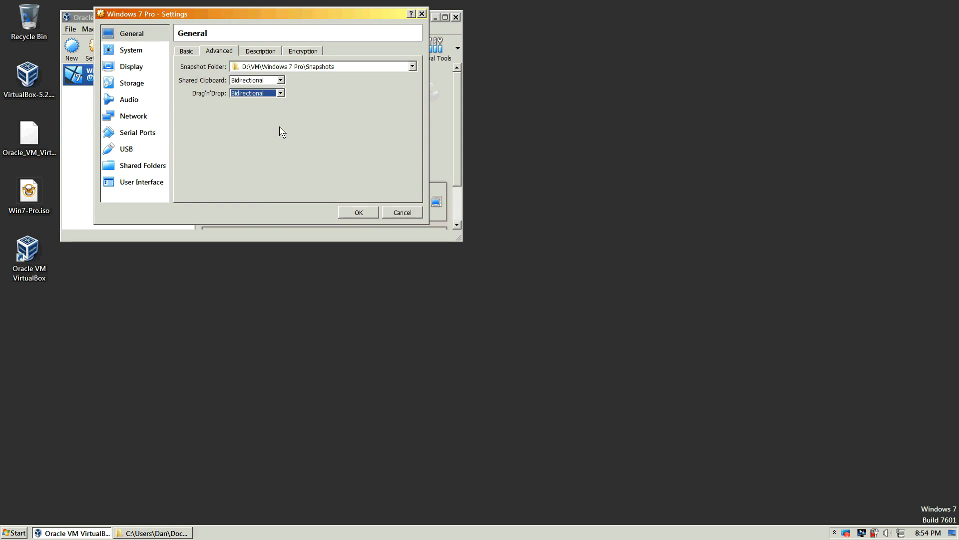
pyautogui.click(364, 212)
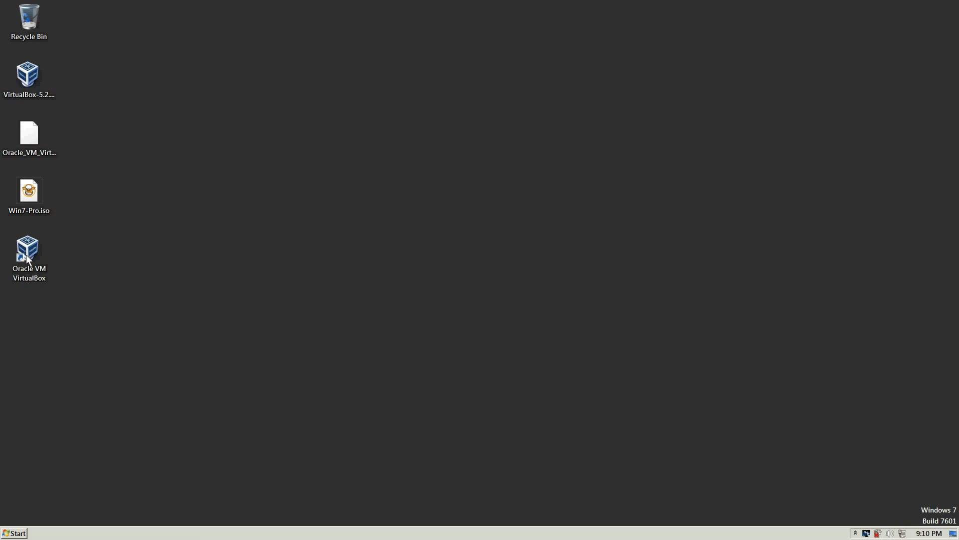
# Step: Reopen Oracle VM VirtualBox and show the Windows 7 Pro machine's details, enlarging the manager window to fit them
pyautogui.doubleClick(28, 252)
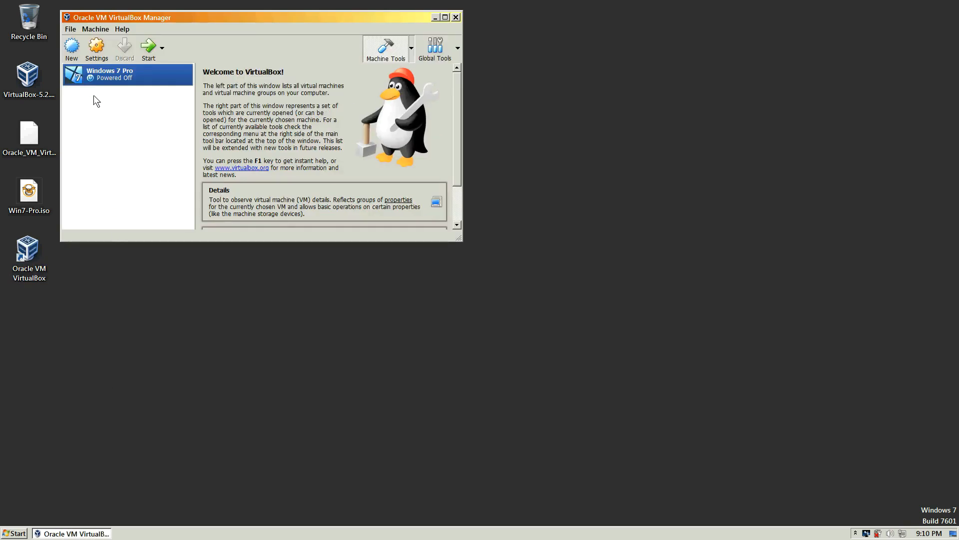
pyautogui.click(412, 50)
pyautogui.click(382, 74)
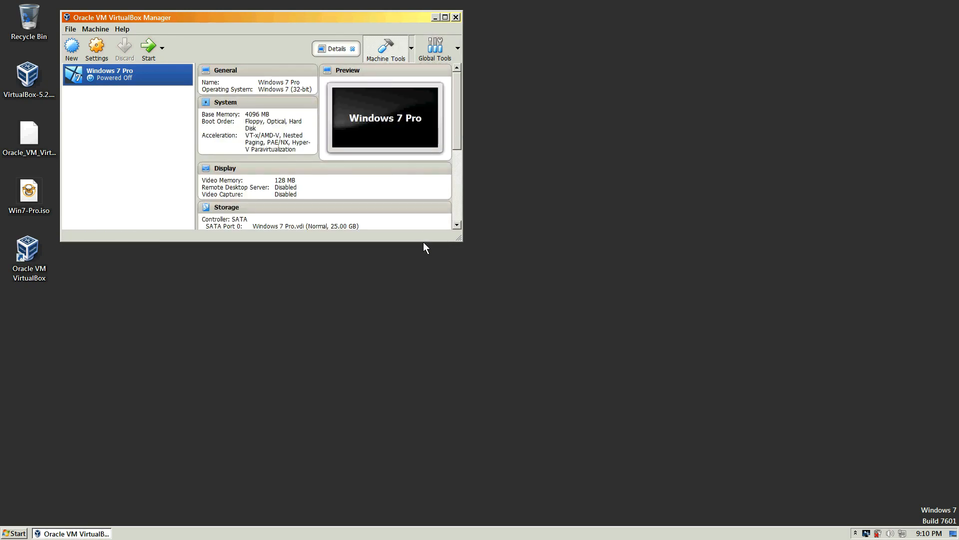
pyautogui.moveTo(458, 237); pyautogui.dragTo(463, 379)
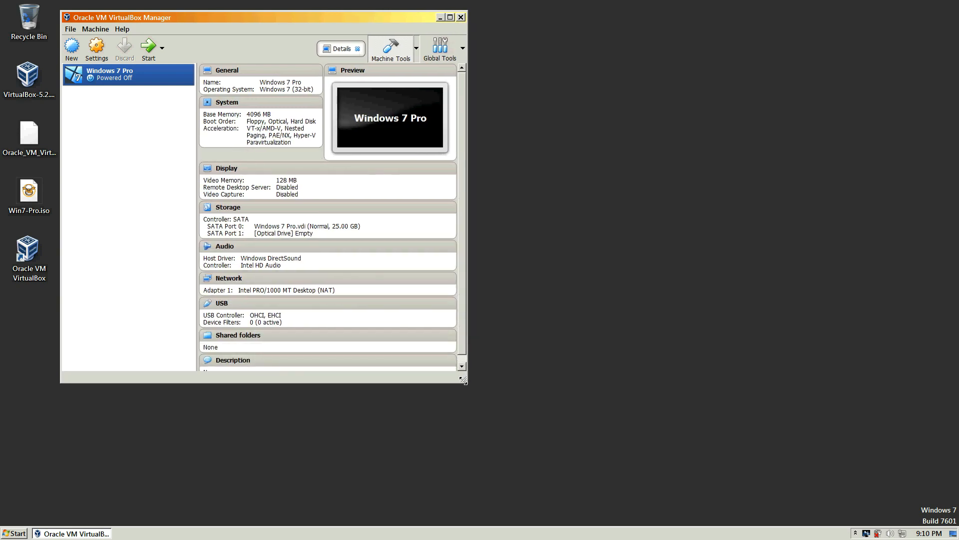
# Step: Take a snapshot of the Windows 7 Pro machine named clean, with the description "clean install, no win udpates yet"
pyautogui.click(418, 53)
pyautogui.click(384, 88)
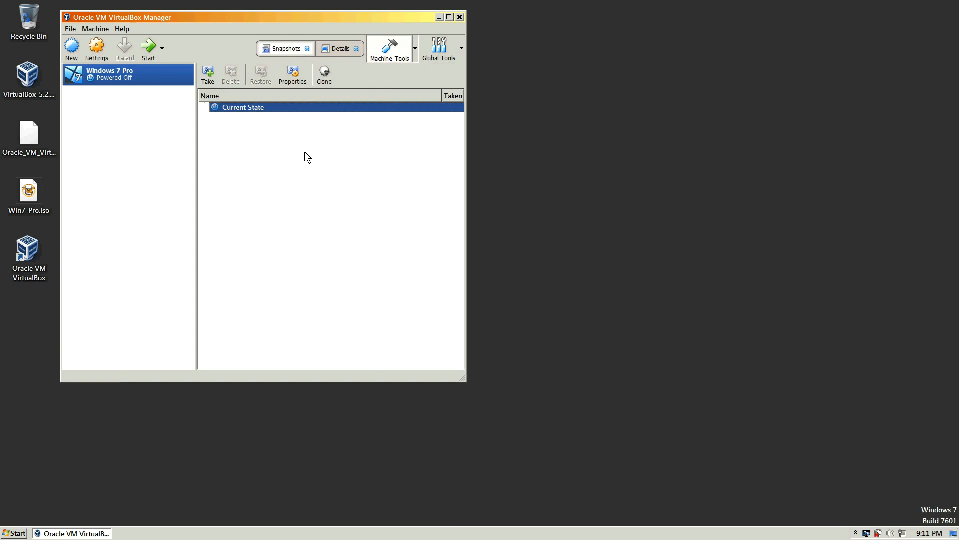
pyautogui.click(206, 77)
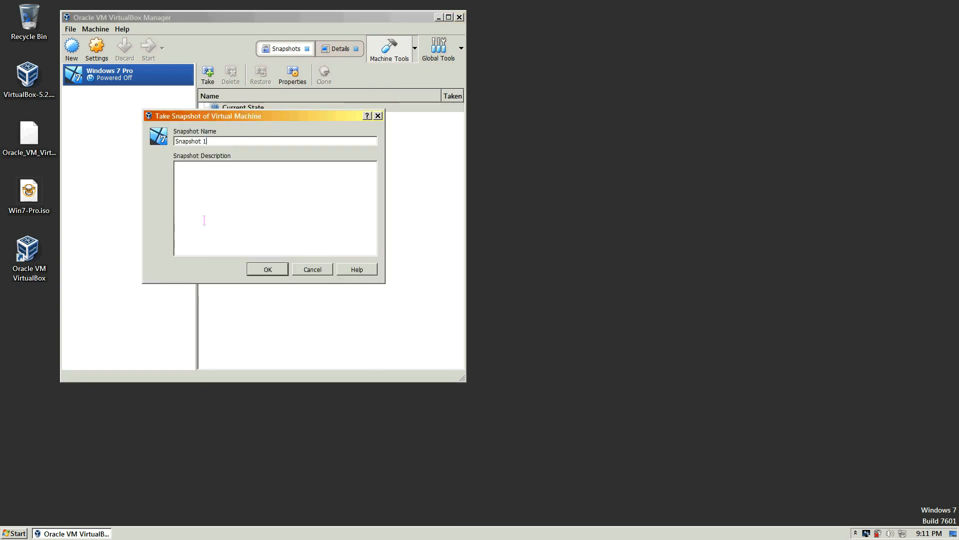
pyautogui.press('BackSpace')
pyautogui.press('BackSpace')
pyautogui.press('BackSpace')
pyautogui.press('BackSpace')
pyautogui.press('BackSpace')
pyautogui.press('BackSpace')
pyautogui.press('BackSpace')
pyautogui.write('clean install')
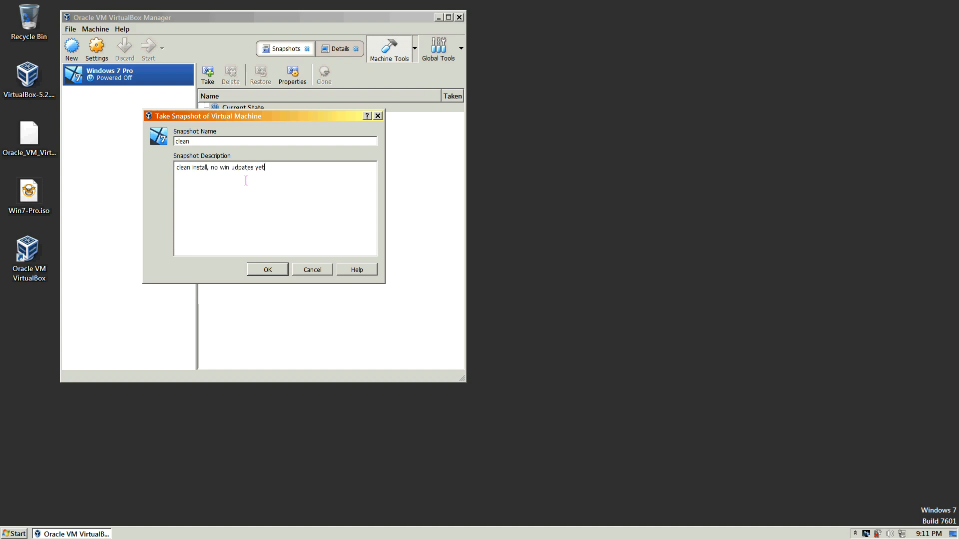
pyautogui.click(270, 270)
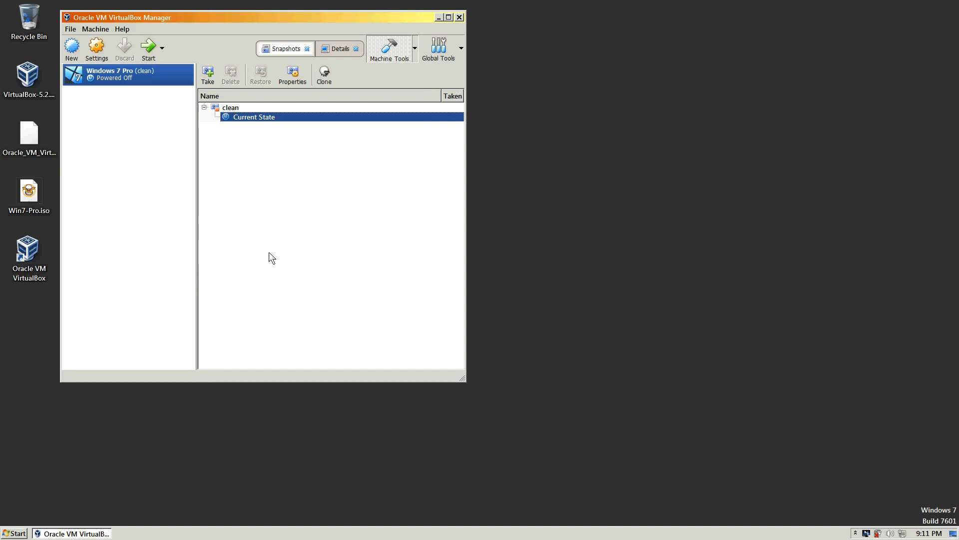
# Step: Start the Windows 7 Pro machine and change its desktop background to the first Architecture picture from Windows Desktop Backgrounds
pyautogui.doubleClick(127, 75)
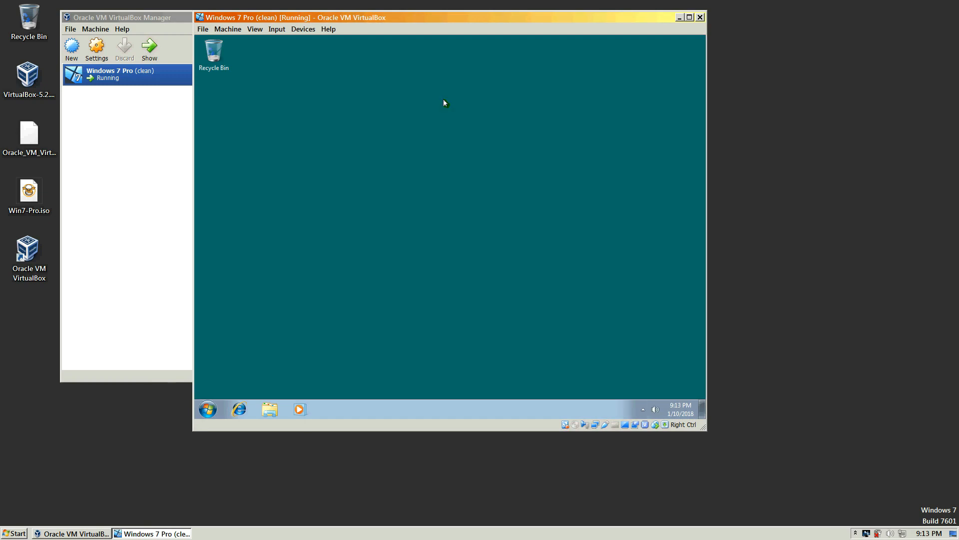
pyautogui.rightClick(443, 100)
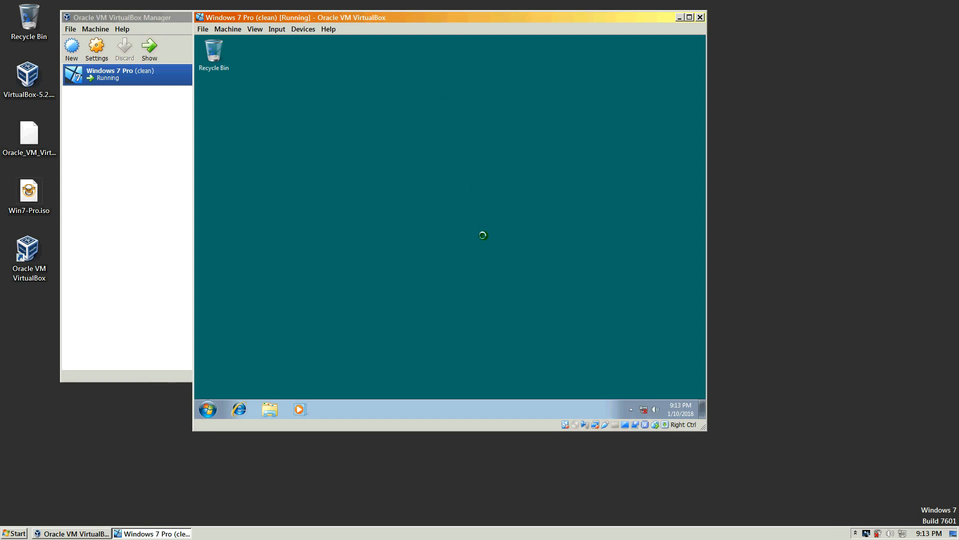
pyautogui.click(483, 205)
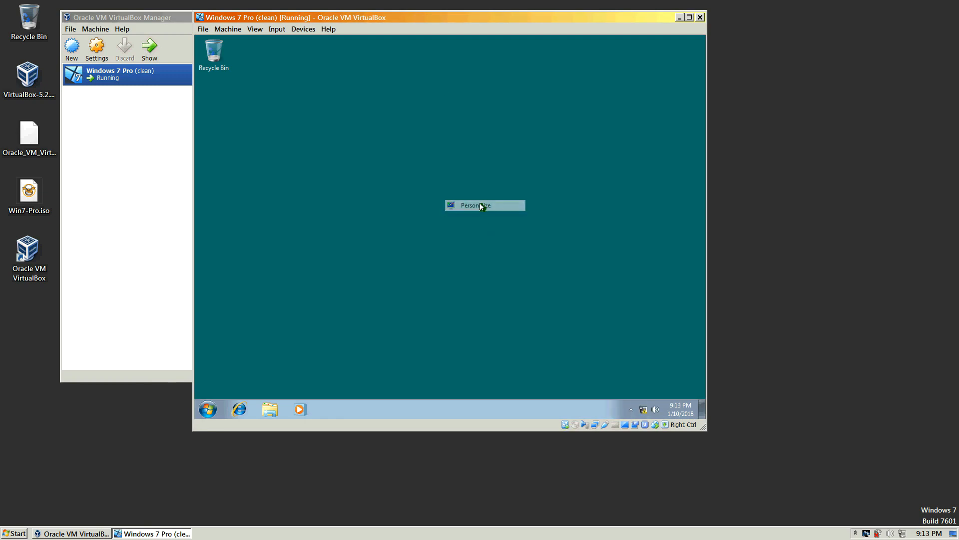
pyautogui.click(352, 338)
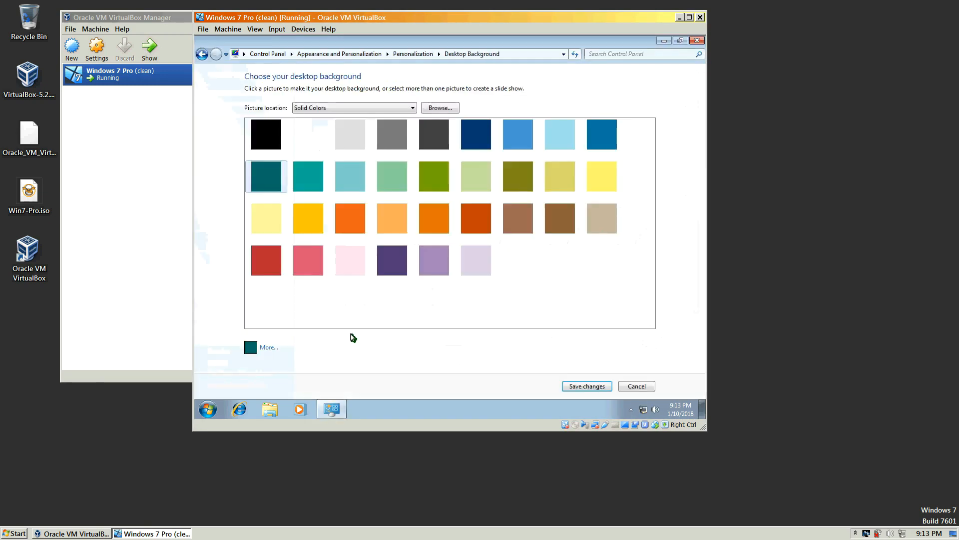
pyautogui.click(363, 108)
pyautogui.click(364, 121)
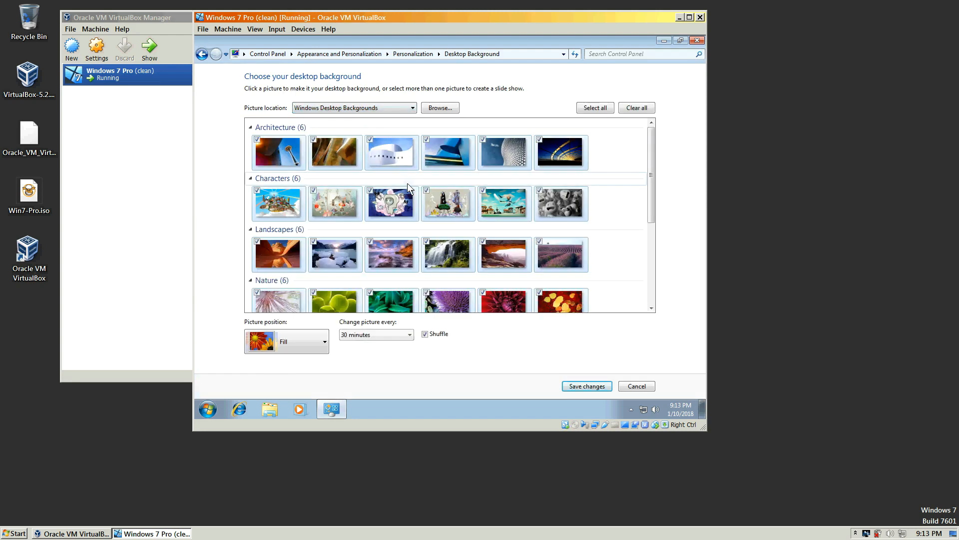
pyautogui.click(281, 160)
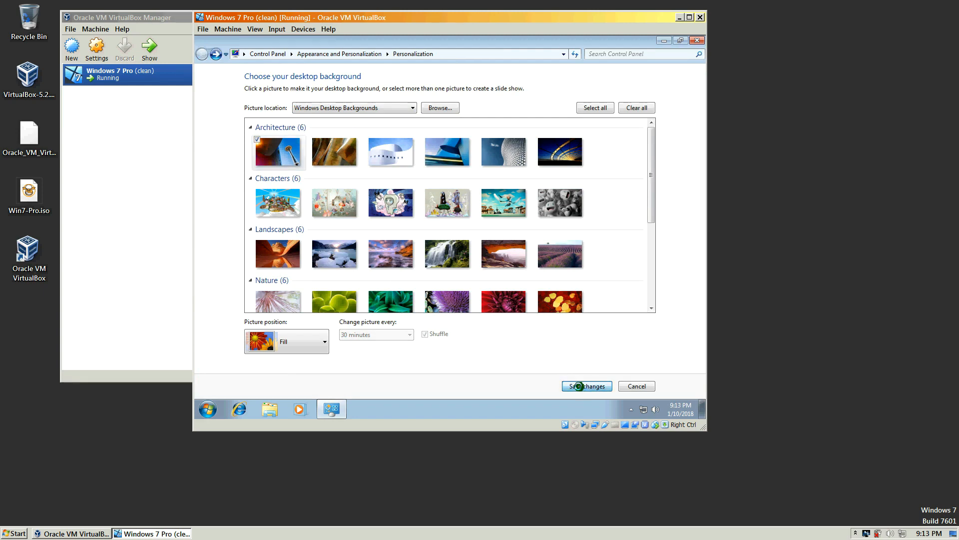
pyautogui.click(582, 389)
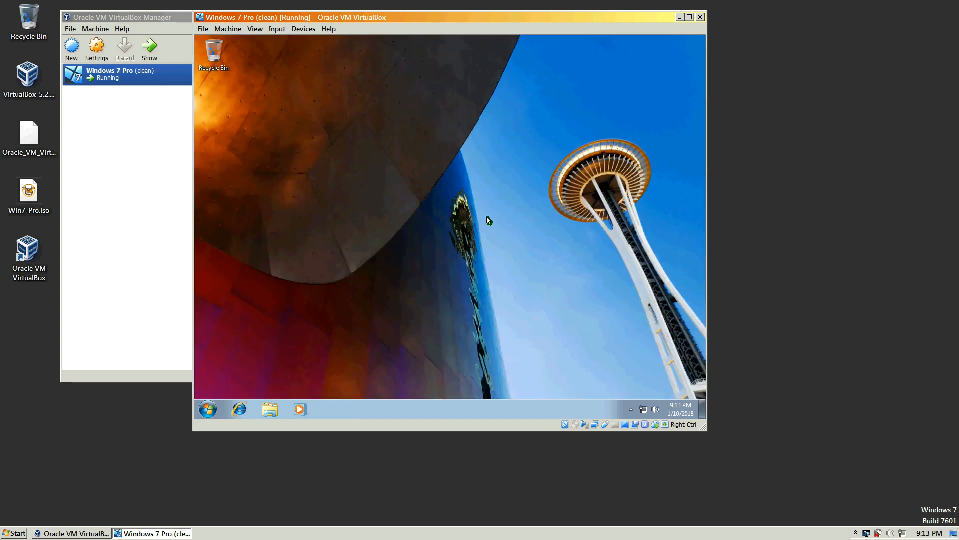
# Step: Power off the running virtual machine and restore its current snapshot 'clean'
pyautogui.click(700, 17)
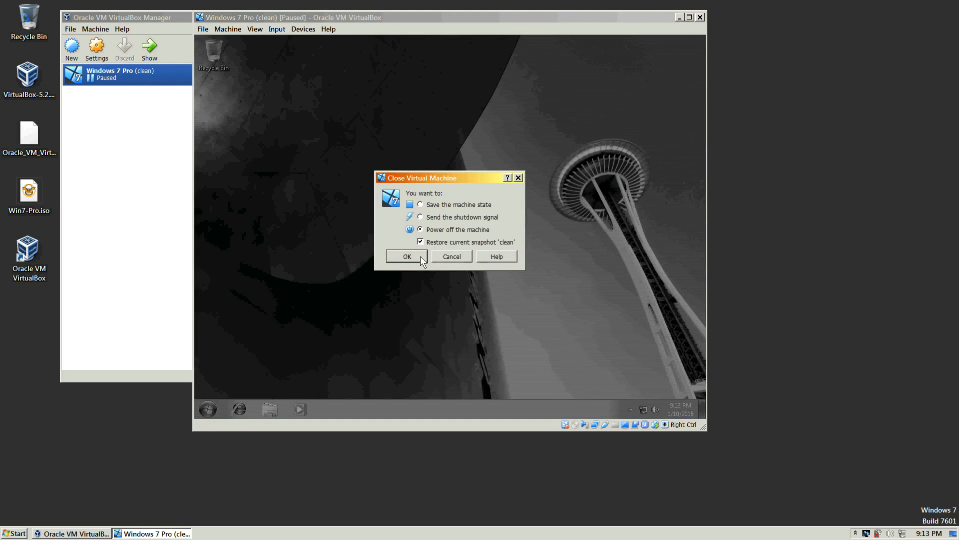
pyautogui.click(407, 256)
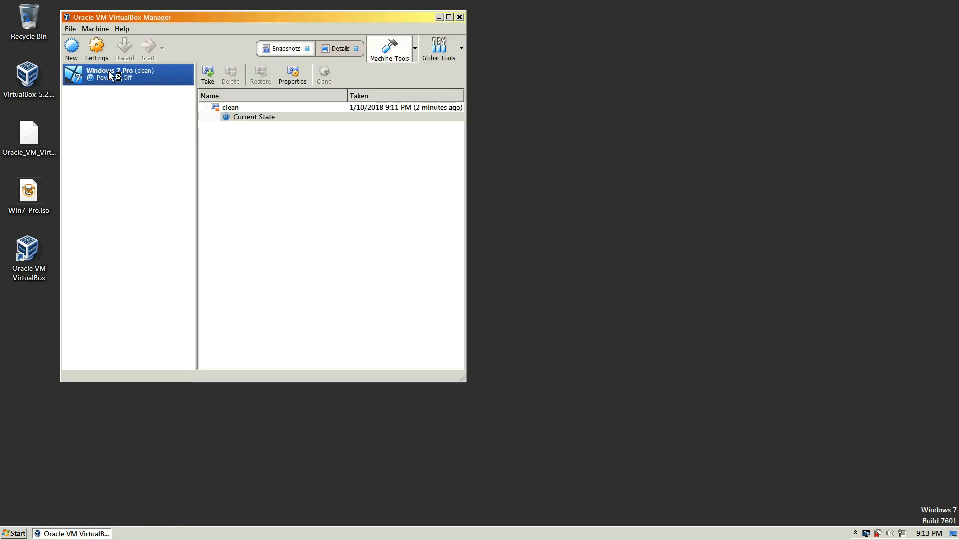